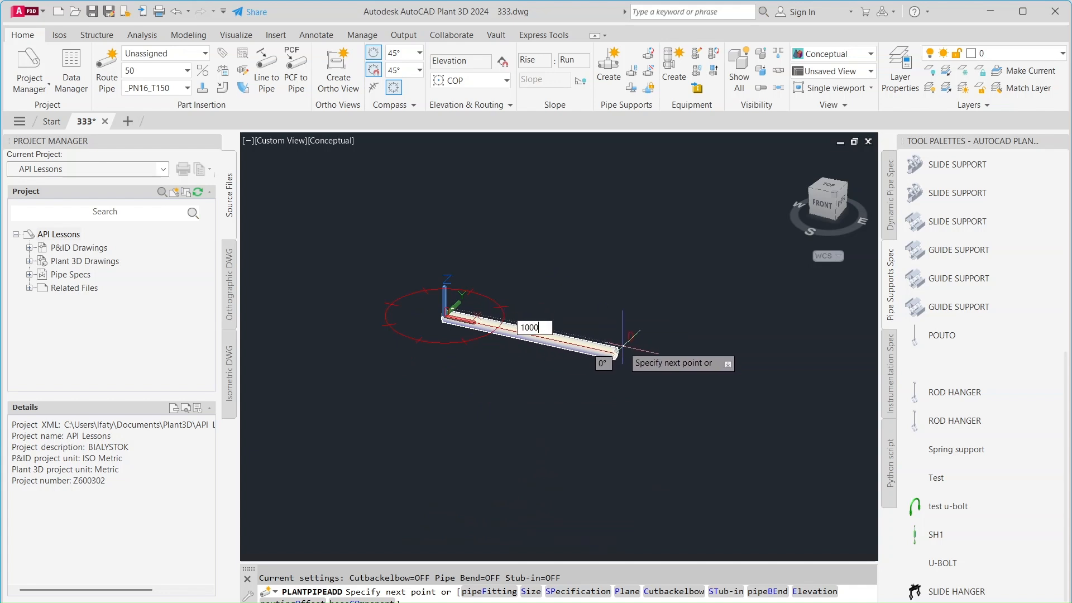
# Route a size 50 pipe with a 1000 mm first run, a 90° side turn and a parallel return run.
pyautogui.press('Return')
pyautogui.click(692, 297)
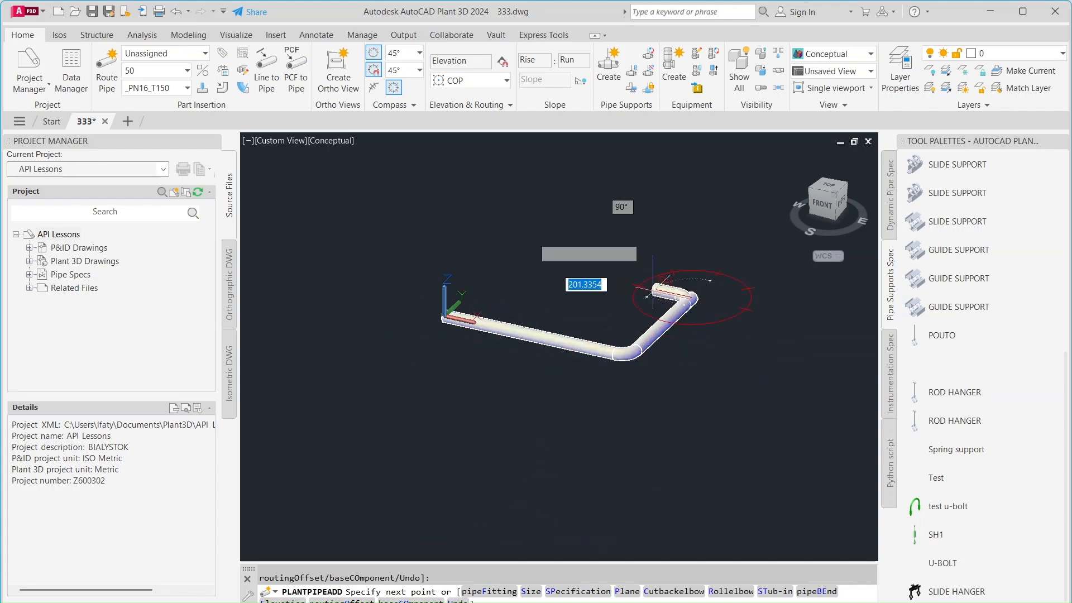
pyautogui.click(475, 246)
pyautogui.press('Escape')
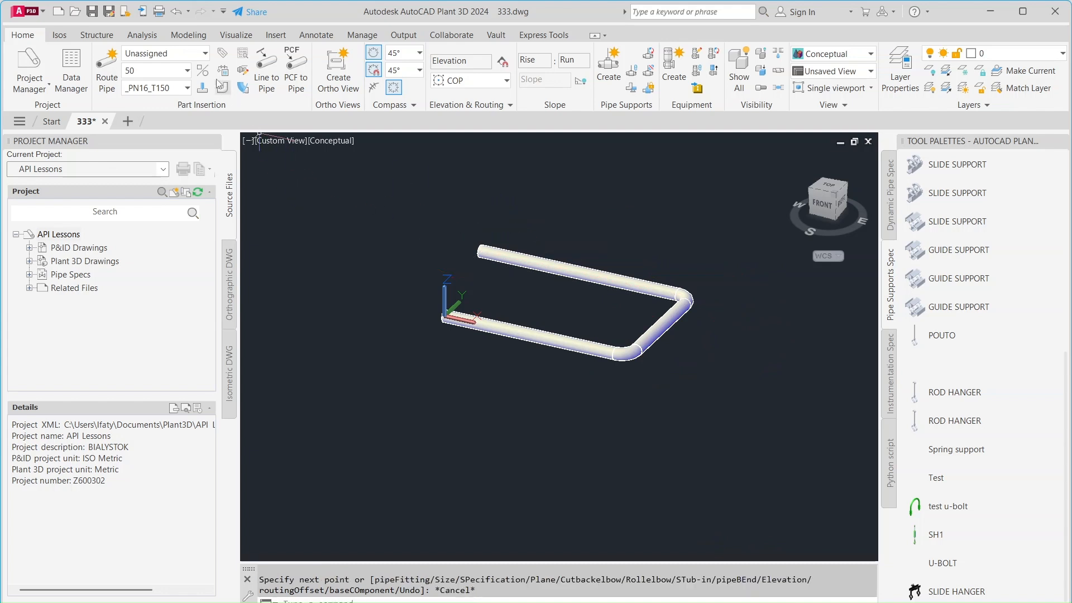
# Set the pipe routing size to 100.
pyautogui.click(187, 70)
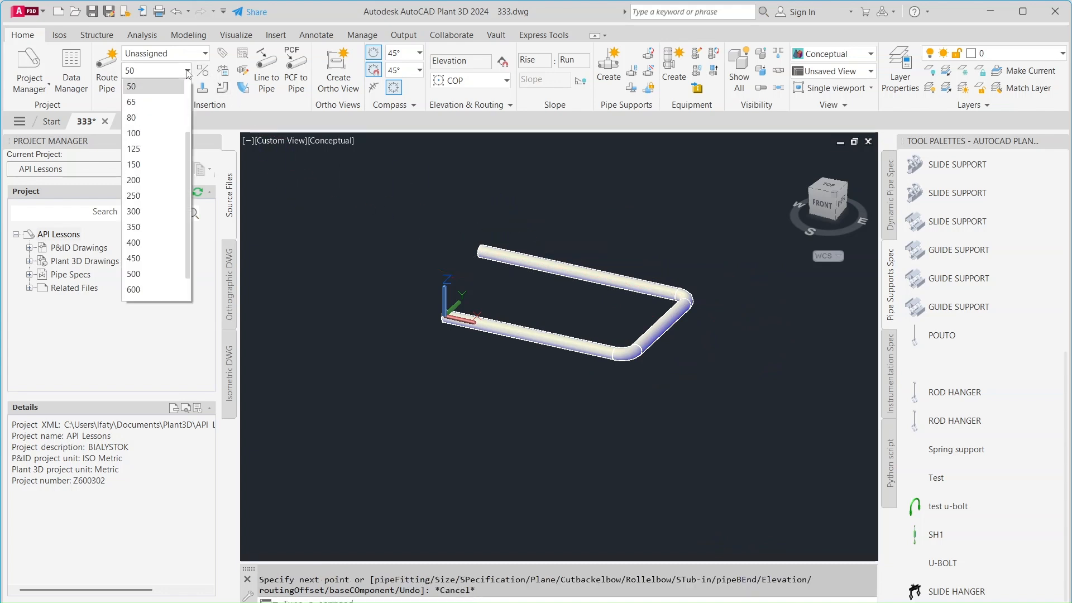
pyautogui.click(173, 134)
pyautogui.click(112, 84)
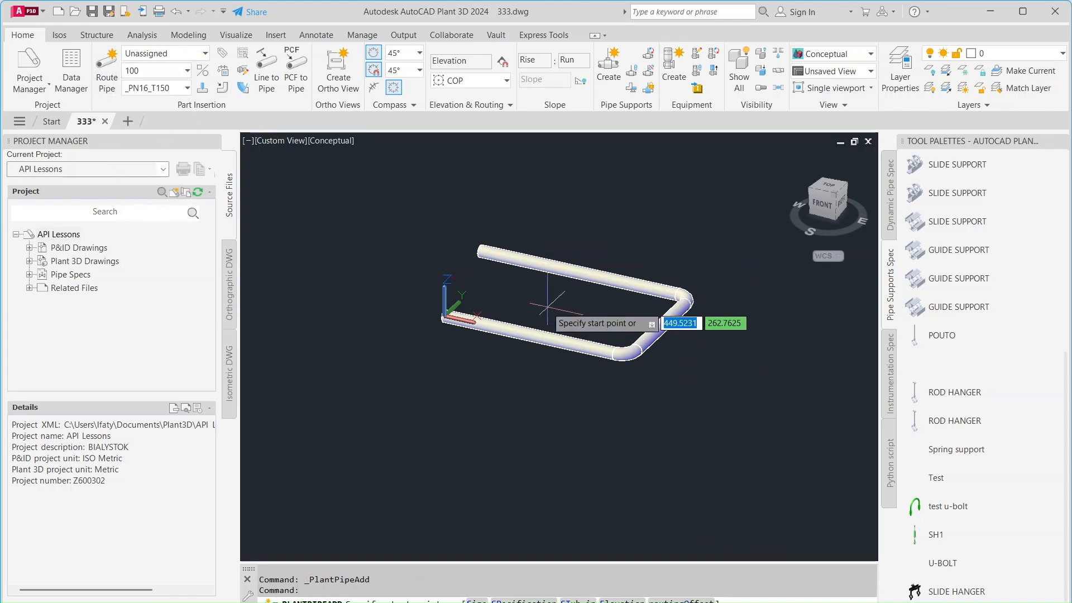
pyautogui.click(477, 253)
pyautogui.press('Escape')
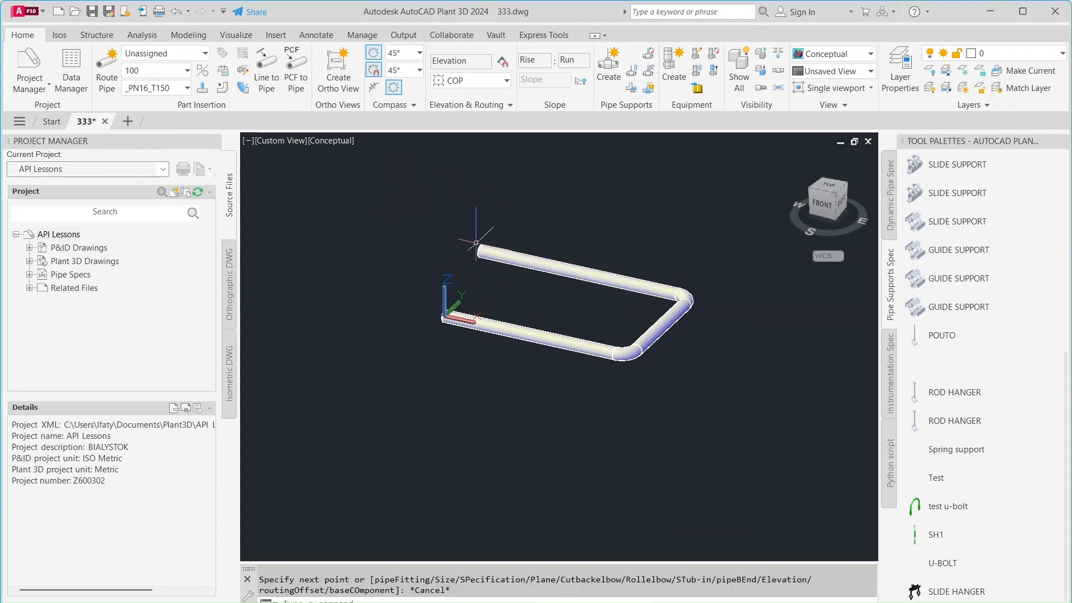
# Route a size 100 pipe from the open end of the size 50 return run, turning 90° twice into a long parallel run.
pyautogui.click(106, 63)
pyautogui.scroll(5, 439, 268)
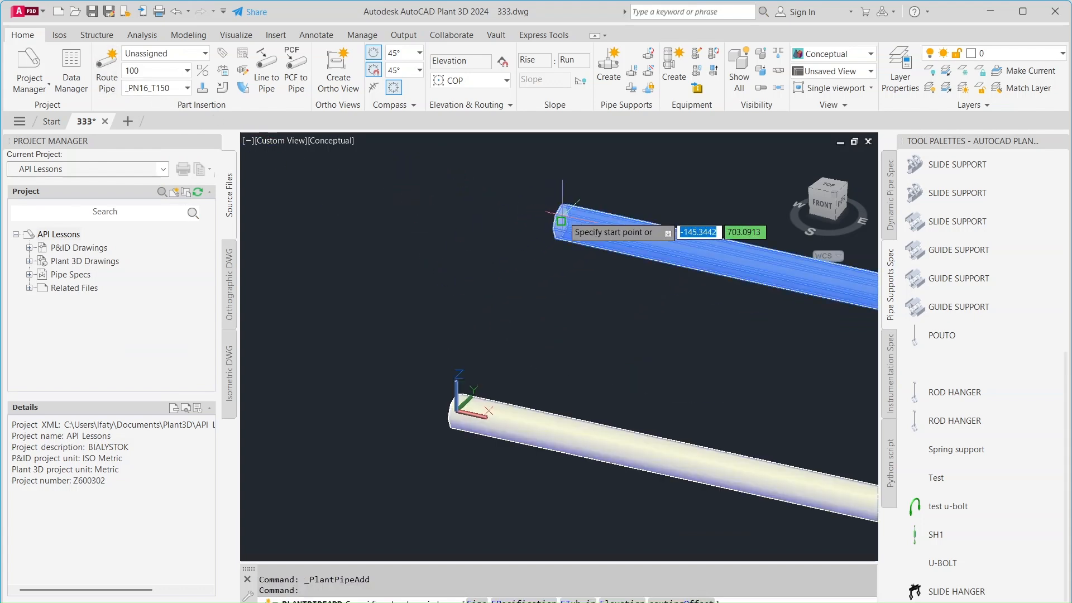
pyautogui.click(562, 214)
pyautogui.scroll(-2, 409, 146)
pyautogui.moveTo(409, 147); pyautogui.dragTo(444, 354, button='middle')
pyautogui.click(366, 338)
pyautogui.click(497, 210)
pyautogui.scroll(-2, 579, 215)
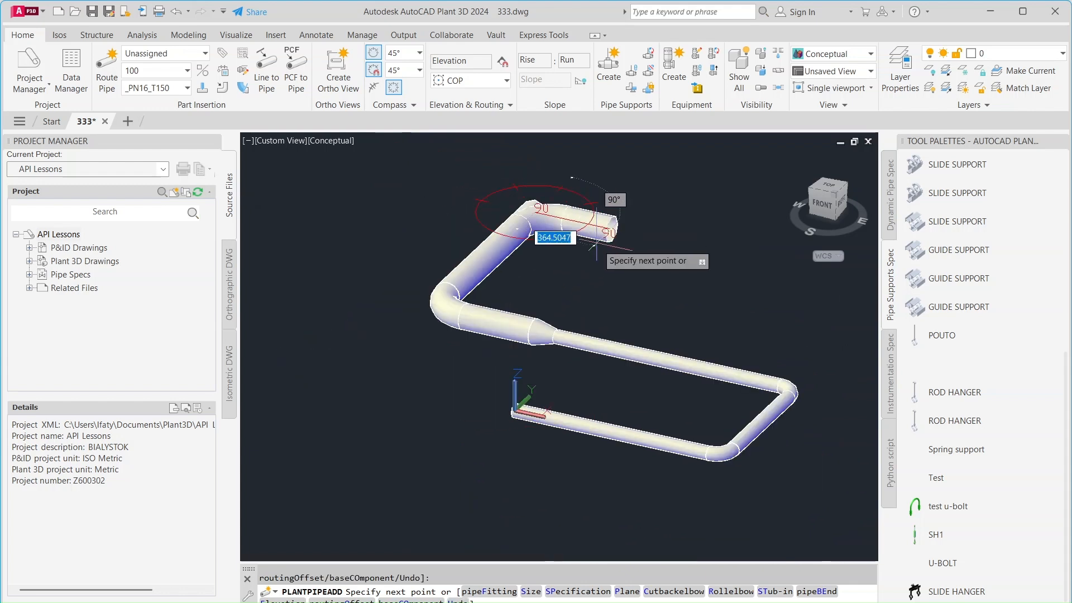
pyautogui.scroll(-2, 597, 246)
pyautogui.moveTo(596, 246); pyautogui.dragTo(464, 268, button='middle')
pyautogui.click(717, 316)
pyautogui.press('Escape')
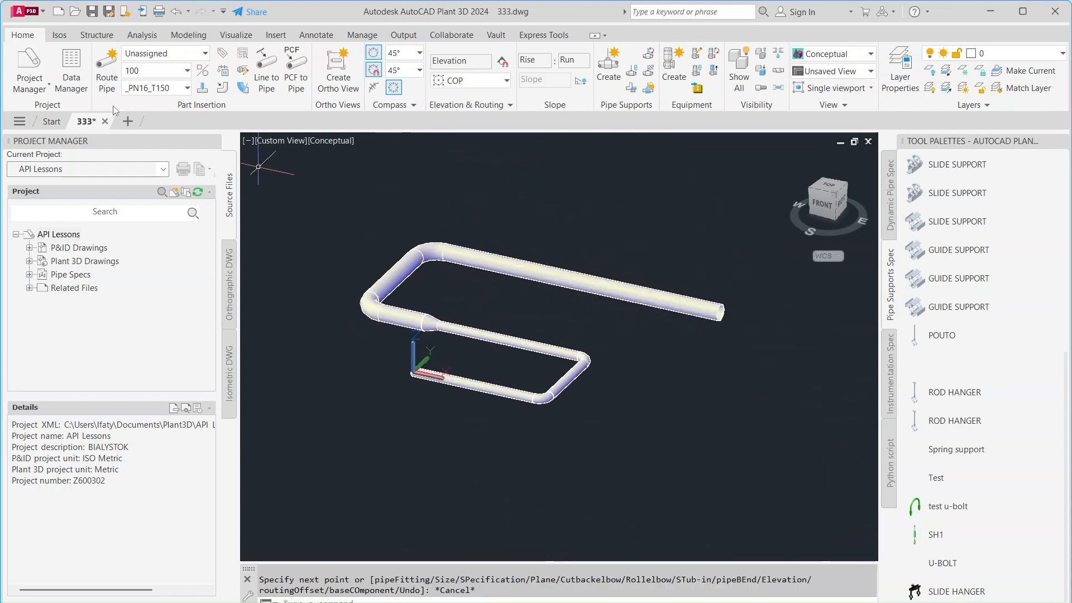
# Continue the line with size 200 pipe from the open end of the size 100 run, with 90° turns into a parallel return run.
pyautogui.click(186, 71)
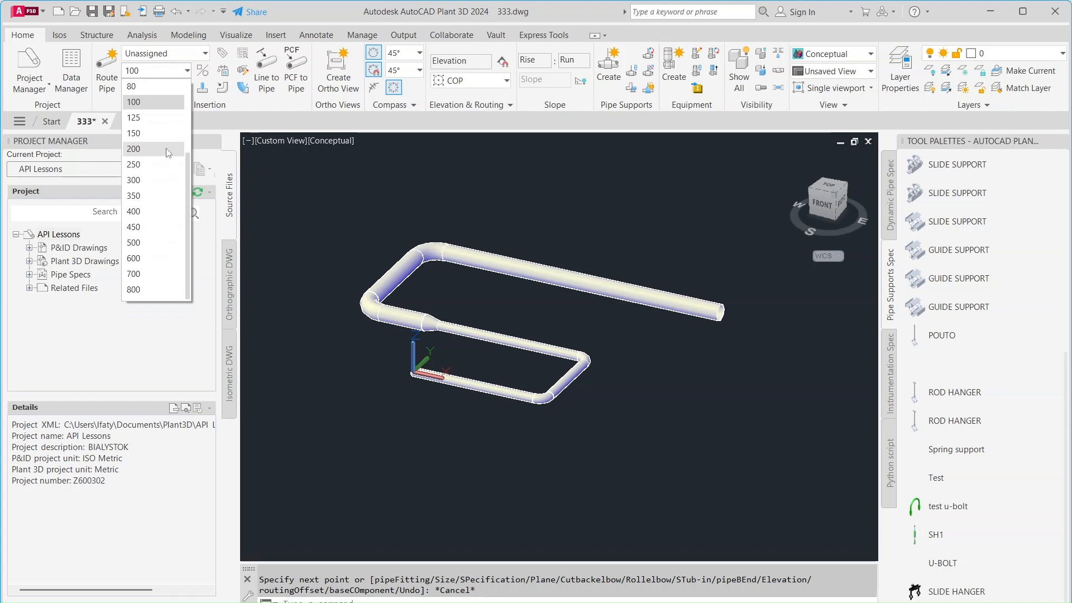
pyautogui.click(167, 149)
pyautogui.click(107, 71)
pyautogui.scroll(5, 726, 311)
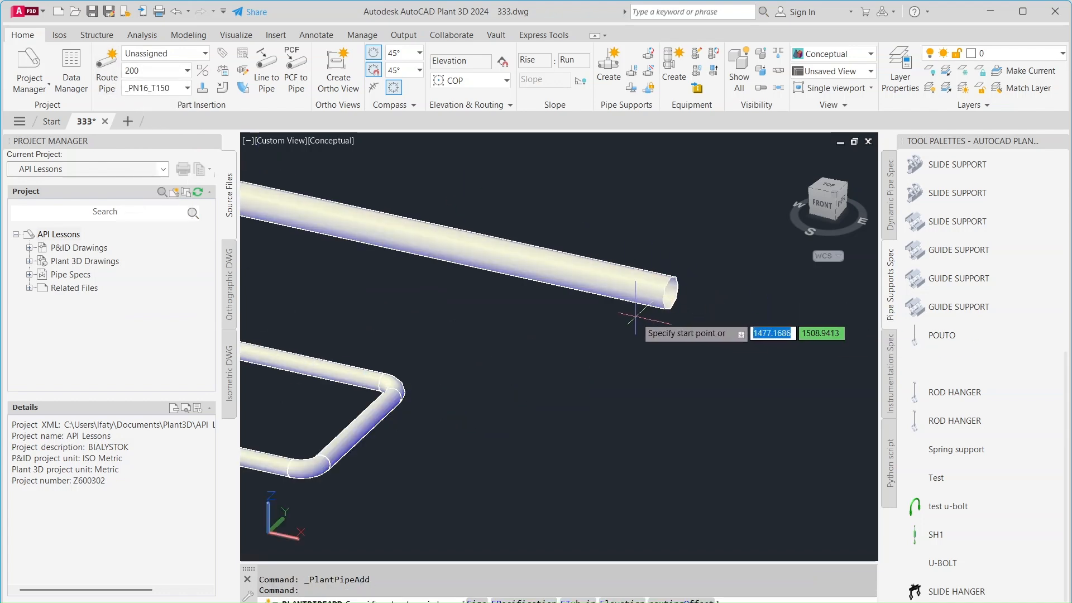
pyautogui.click(714, 299)
pyautogui.scroll(-2, 721, 280)
pyautogui.moveTo(721, 281); pyautogui.dragTo(503, 420, button='middle')
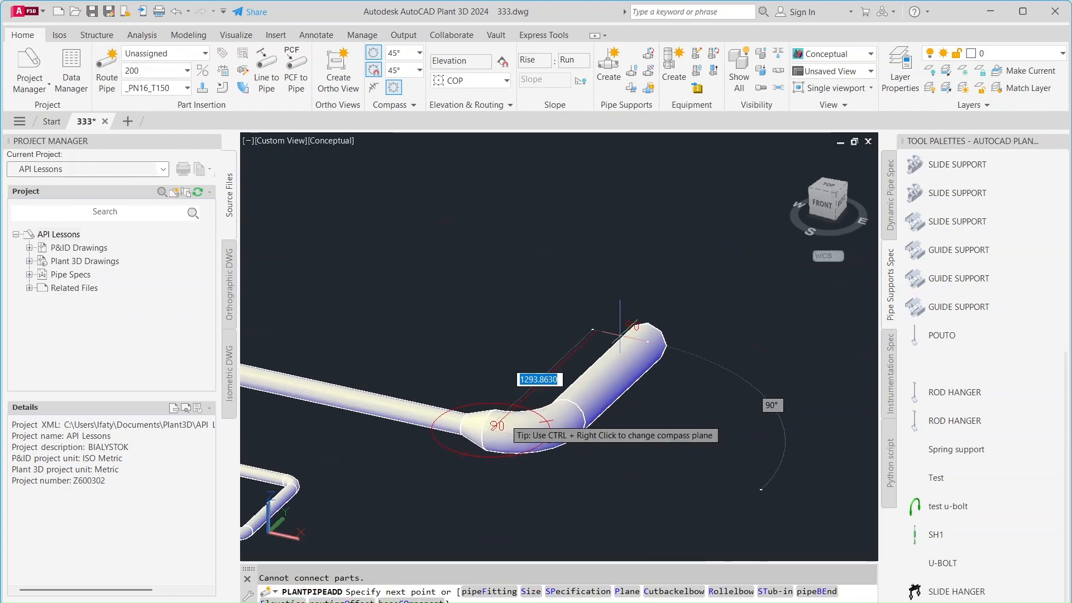
pyautogui.click(639, 318)
pyautogui.moveTo(307, 238); pyautogui.dragTo(617, 249, button='middle')
pyautogui.press('Escape')
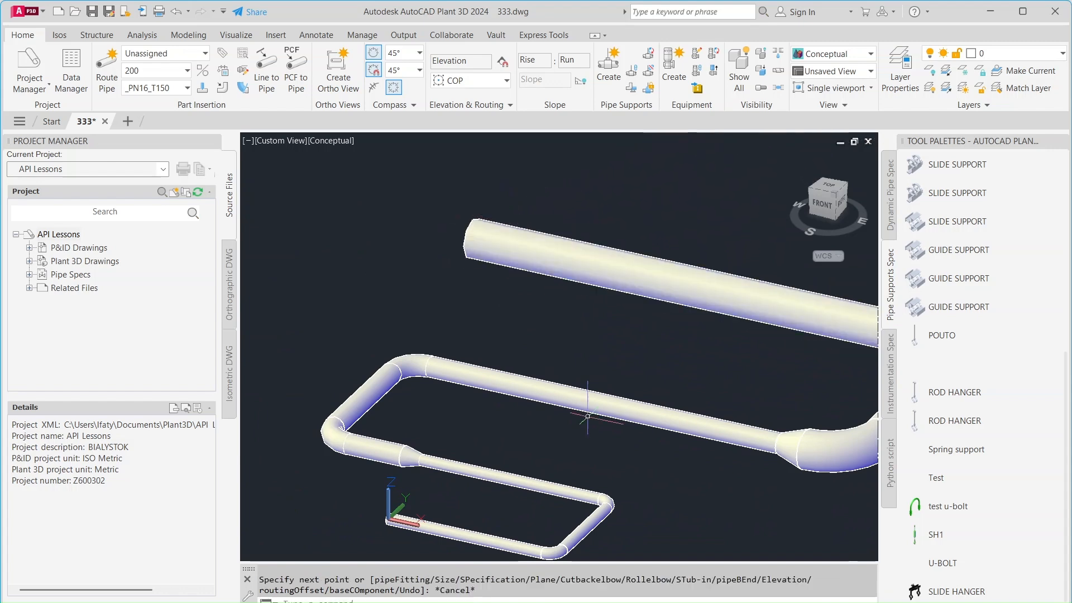
# Place a U-clamp pipe support on the first size 50 run, about 300 mm from its open end.
pyautogui.moveTo(596, 477); pyautogui.dragTo(573, 384, button='middle')
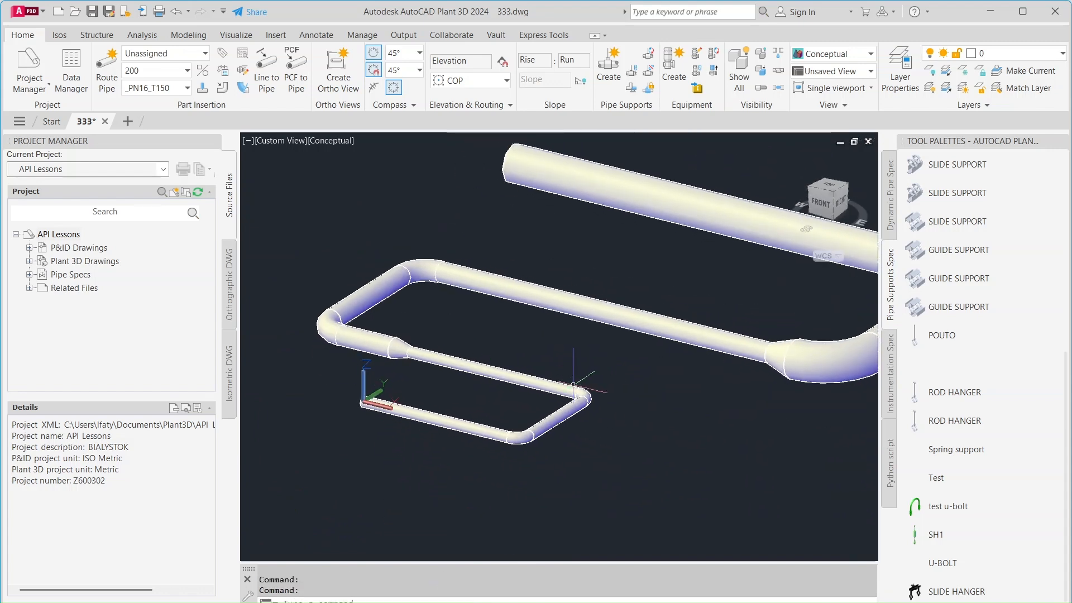
pyautogui.click(608, 64)
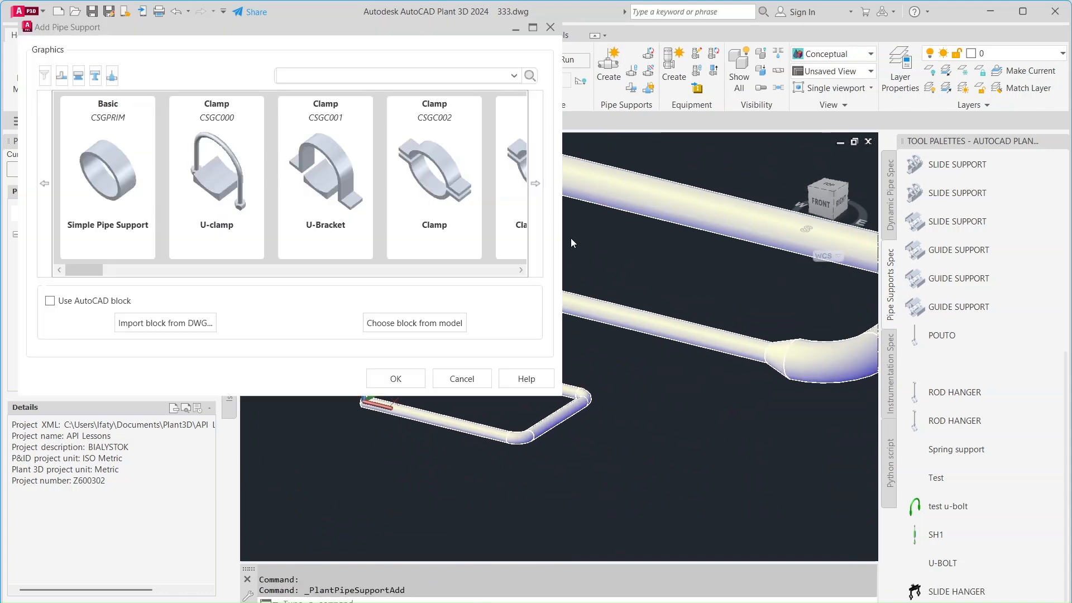
pyautogui.click(371, 385)
pyautogui.scroll(2, 372, 453)
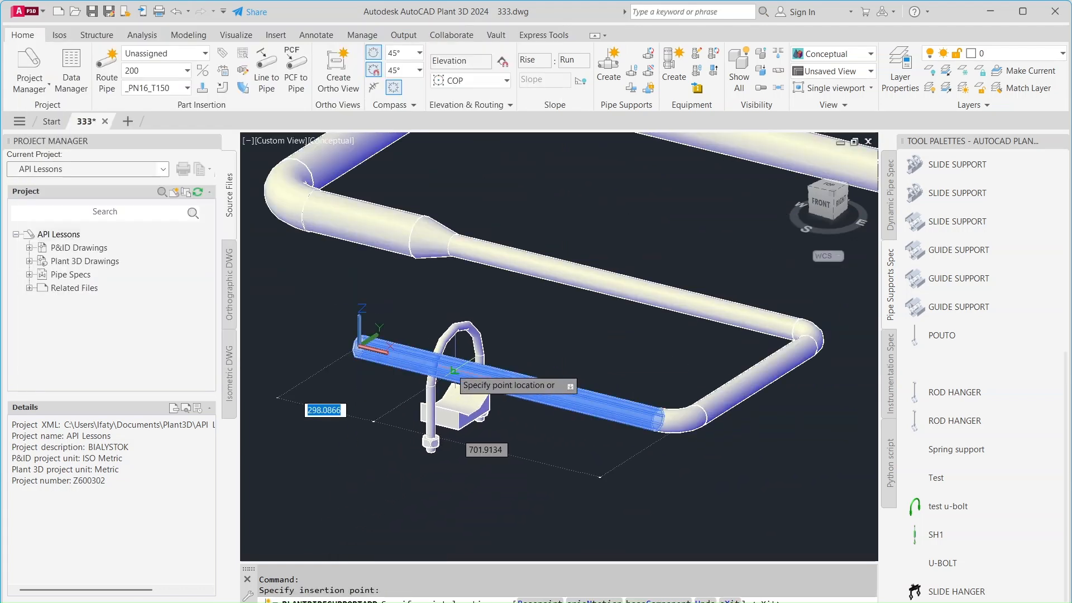
pyautogui.click(461, 373)
pyautogui.scroll(4, 462, 431)
pyautogui.moveTo(439, 410); pyautogui.dragTo(519, 442, button='middle')
pyautogui.press('Escape')
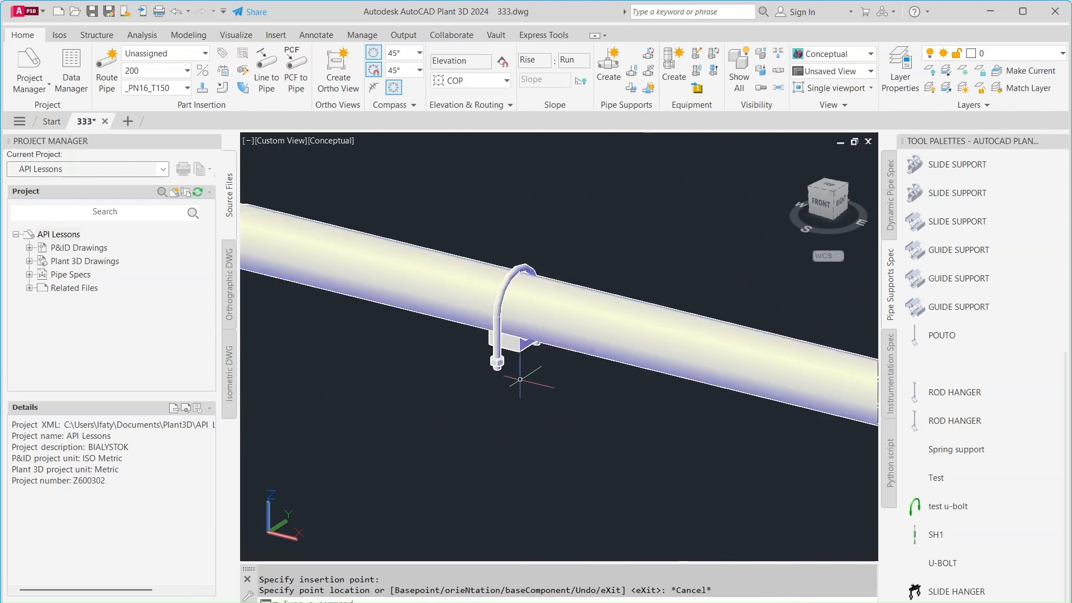
# Select the placed U-clamp support and examine its geometry around the pipe.
pyautogui.click(501, 366)
pyautogui.scroll(2, 500, 382)
pyautogui.scroll(-3, 497, 214)
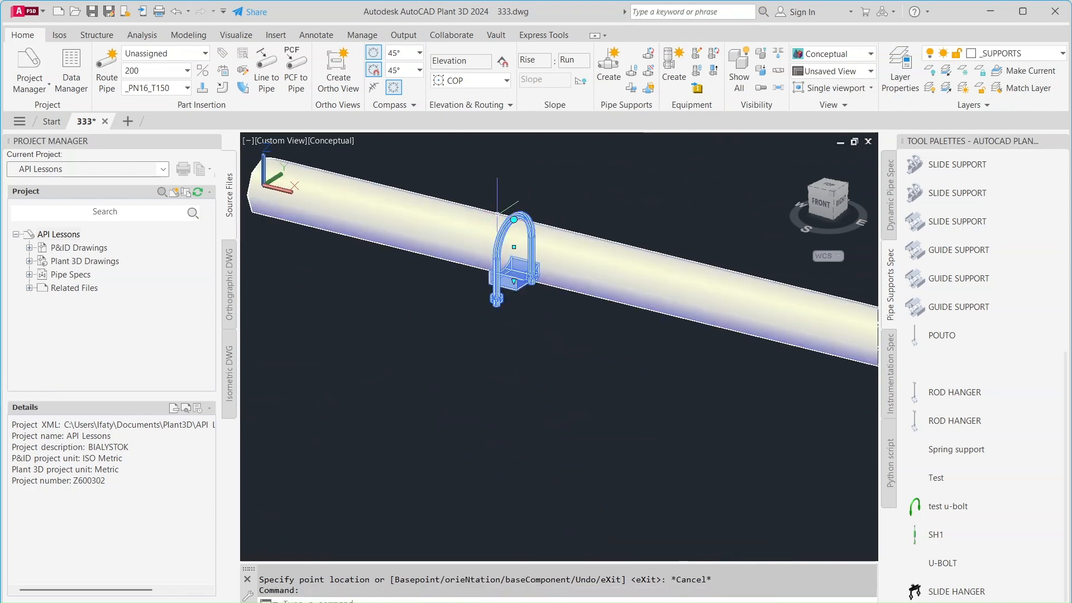
pyautogui.scroll(-2, 565, 300)
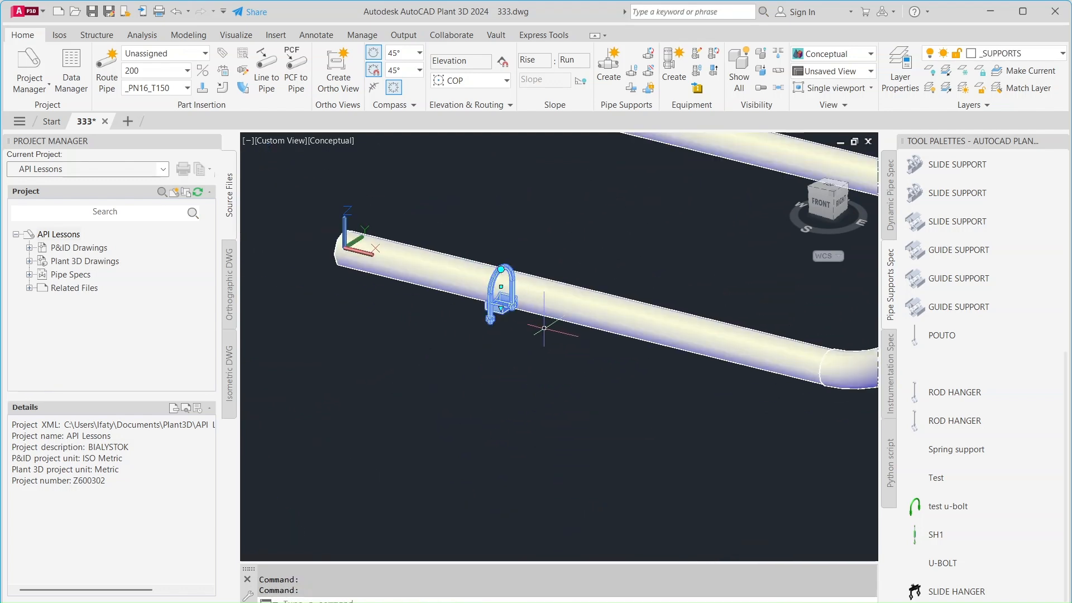
pyautogui.moveTo(544, 328); pyautogui.dragTo(542, 363, button='middle')
pyautogui.scroll(2, 520, 373)
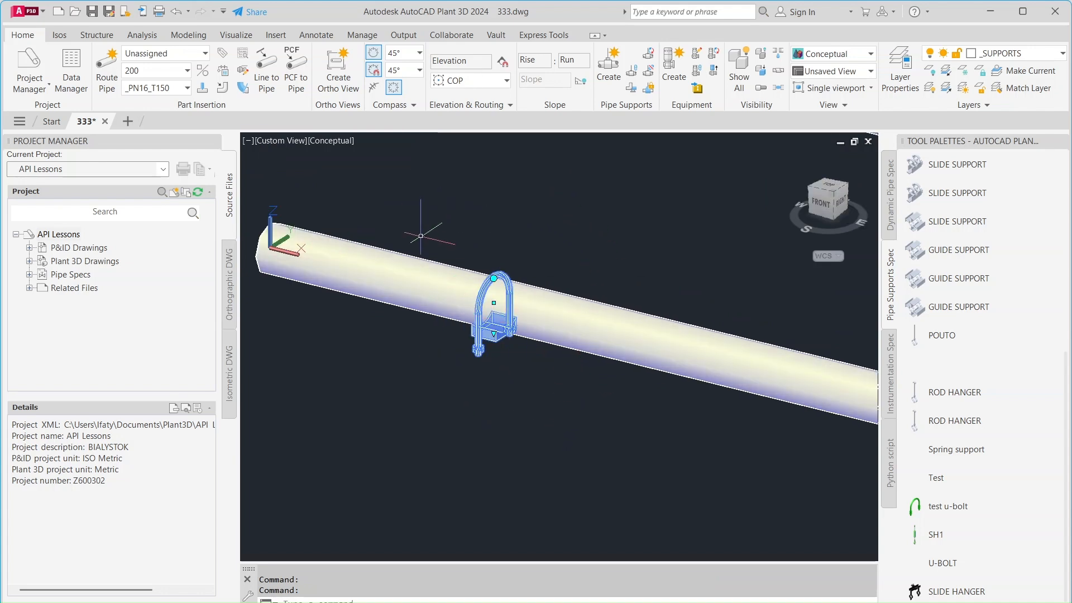
pyautogui.scroll(3, 479, 349)
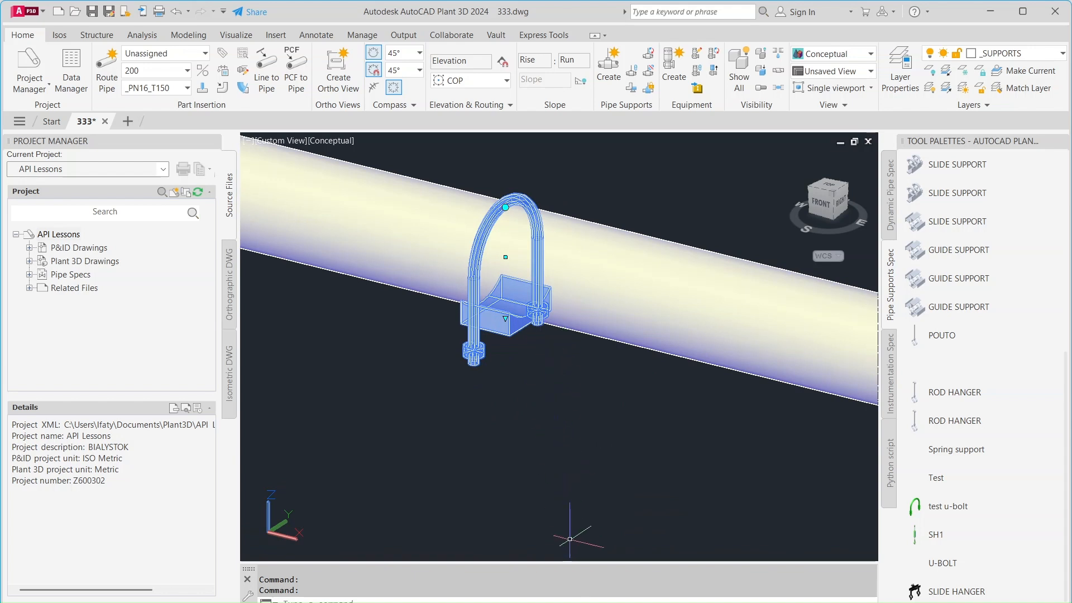
# Switch to the web browser and review the catalogues offered on the MPS Gradior download page.
pyautogui.hotkey('alt', 'Tab')
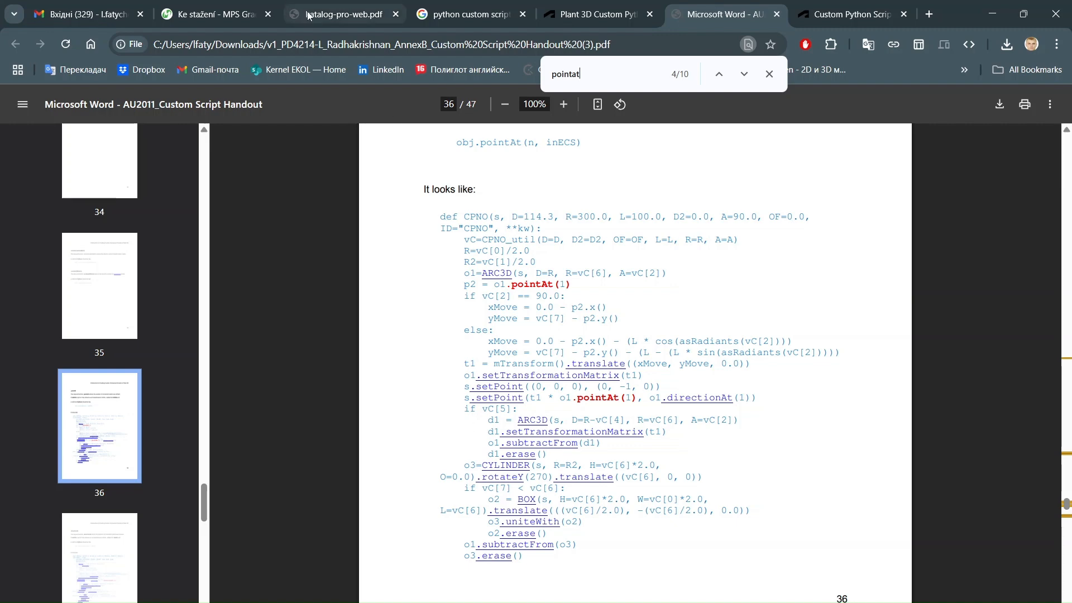
pyautogui.click(235, 15)
pyautogui.scroll(3, 279, 130)
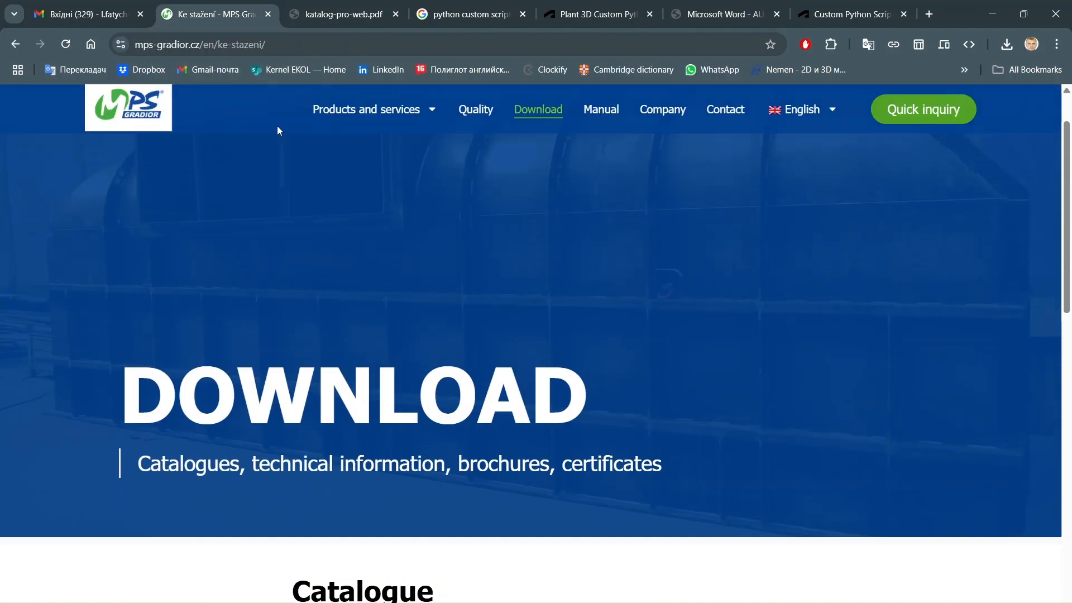
pyautogui.scroll(-4, 254, 262)
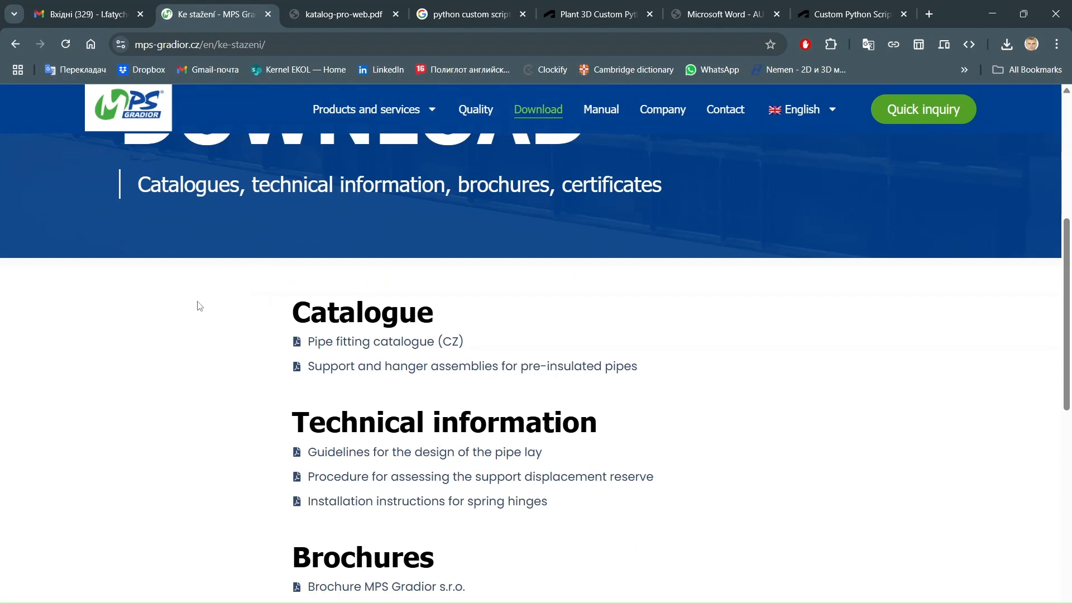
# Go through the matches for 701 in katalog-pro-web.pdf and examine the drawing of beam type 311 up close.
pyautogui.click(342, 12)
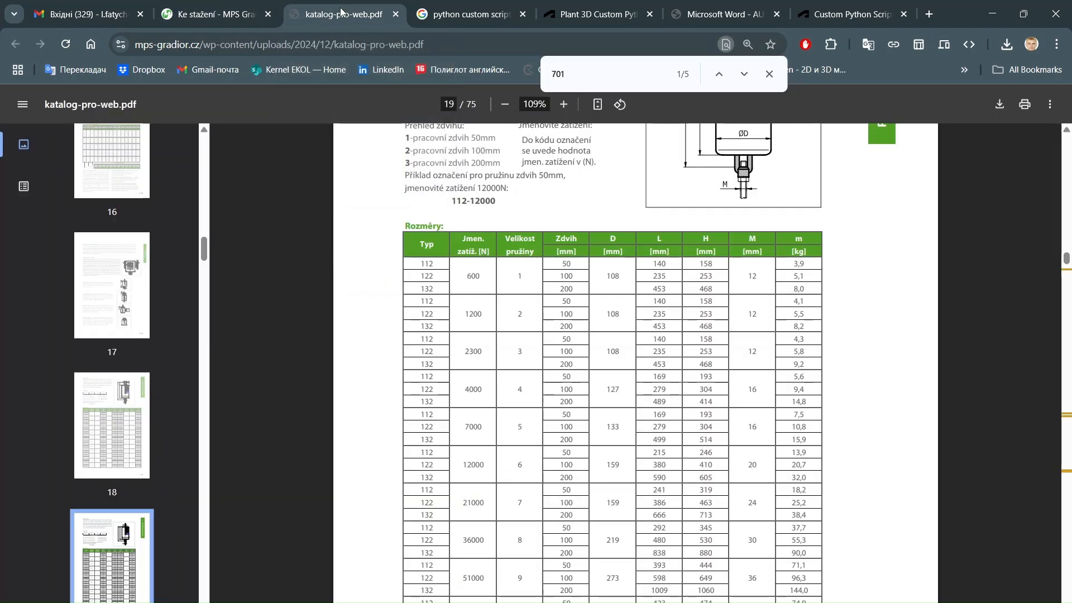
pyautogui.click(617, 73)
pyautogui.press('Return')
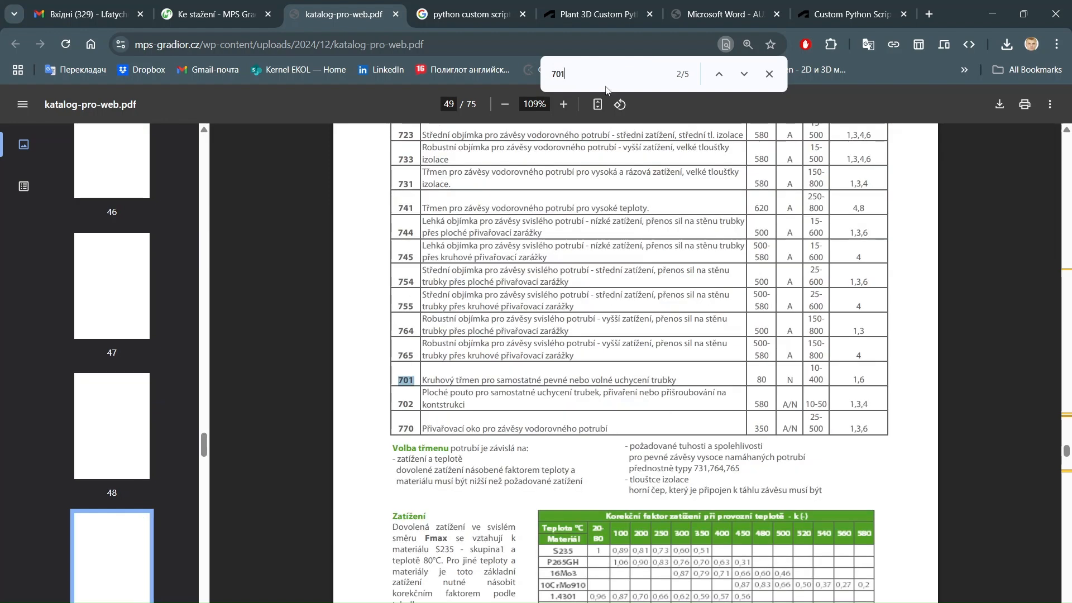
pyautogui.press('Return')
pyautogui.press('Return')
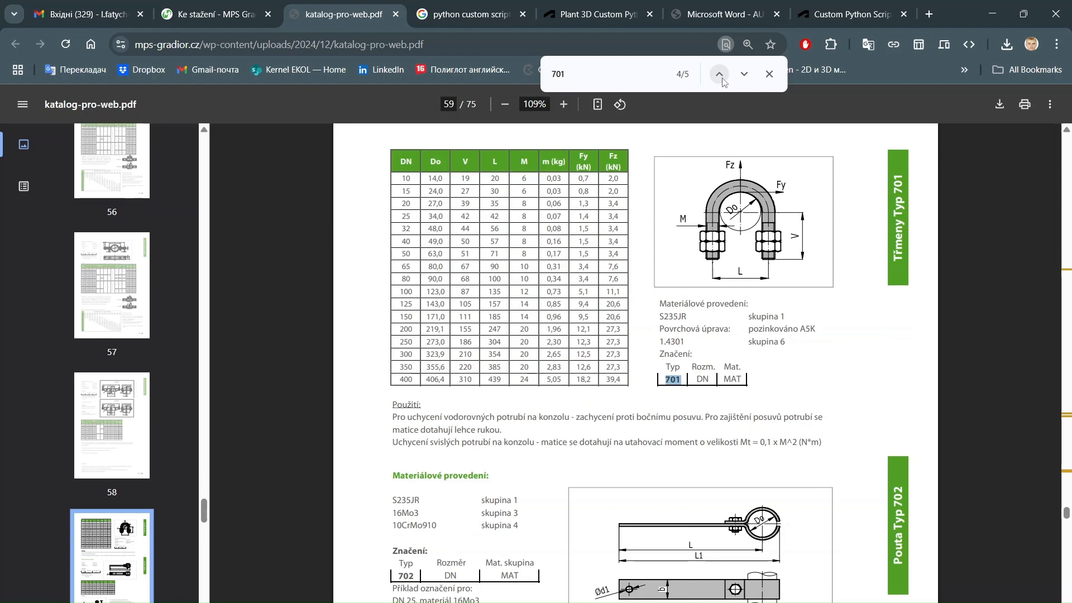
pyautogui.press('Return')
pyautogui.press('Return')
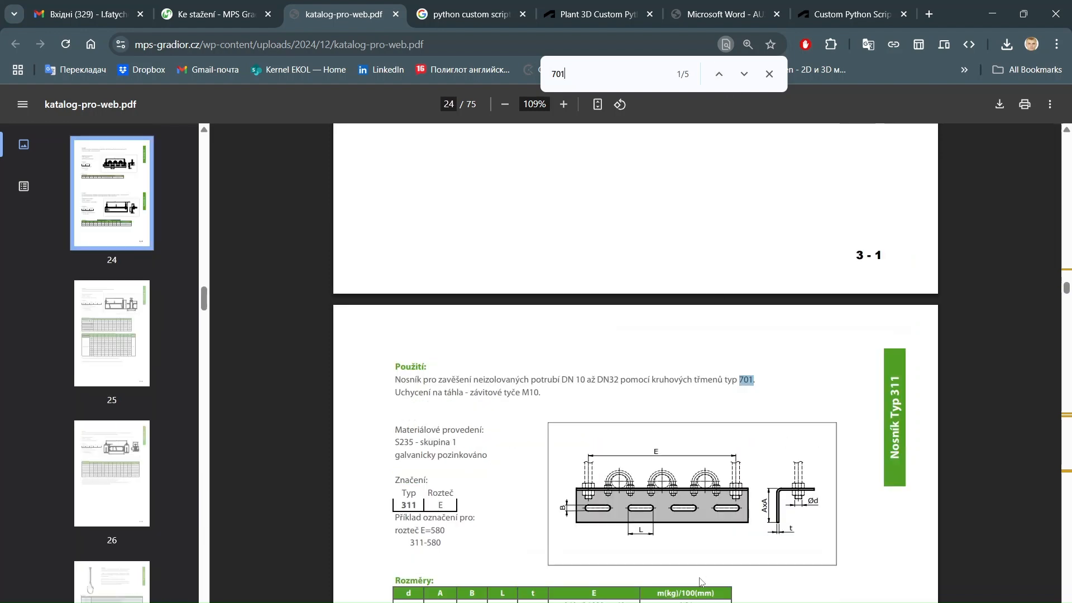
pyautogui.keyDown('ctrl'); pyautogui.scroll(5, 616, 519); pyautogui.keyUp('ctrl')
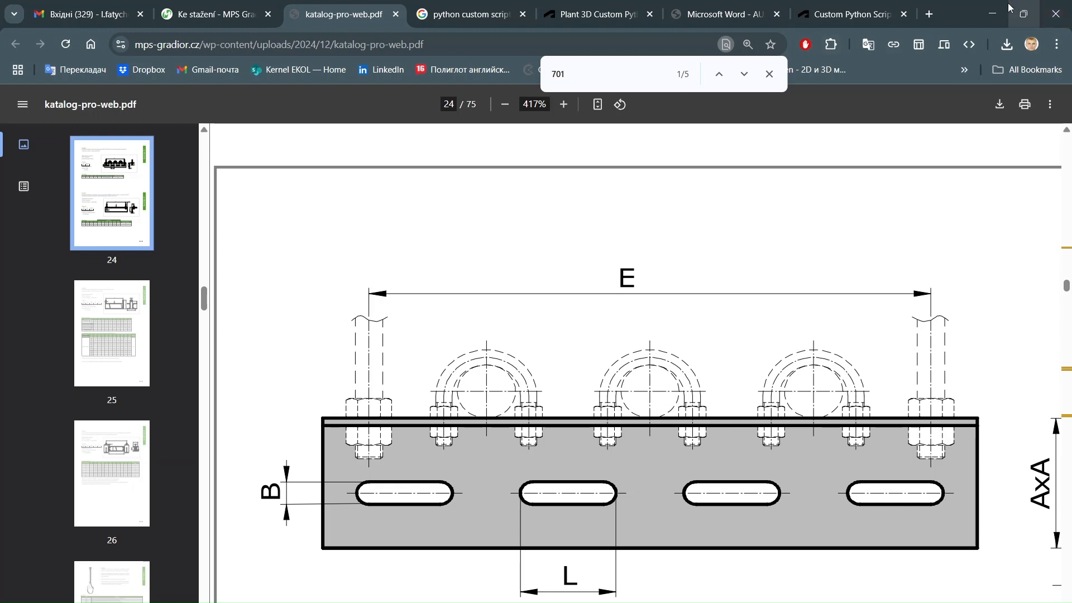
# Switch back to AutoCAD Plant 3D and place a test u-bolt support on the first size 50 run, about 610 mm from its open end.
pyautogui.click(993, 14)
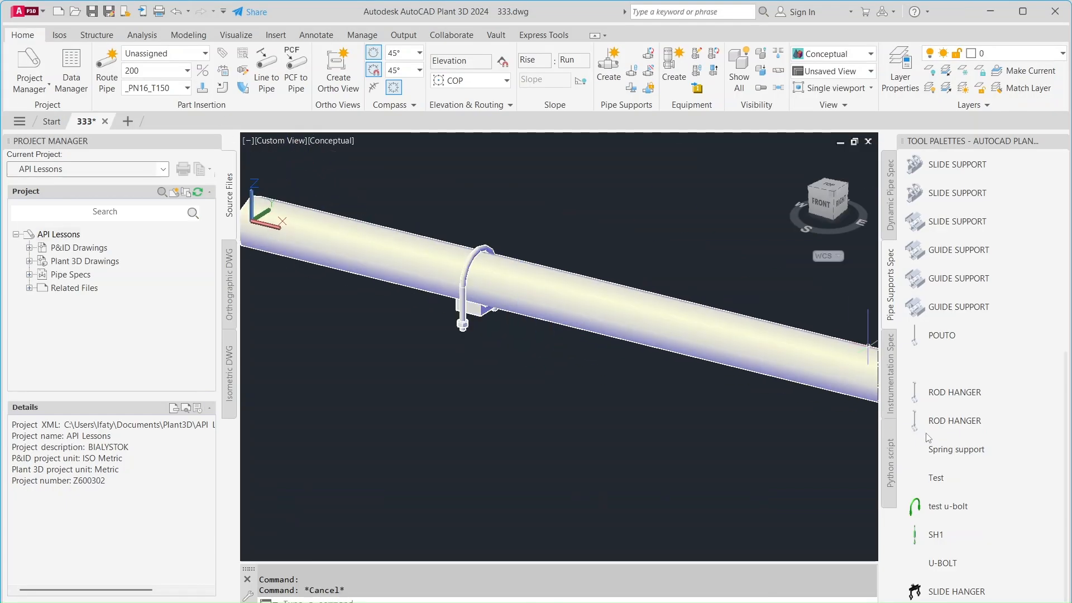
pyautogui.click(923, 510)
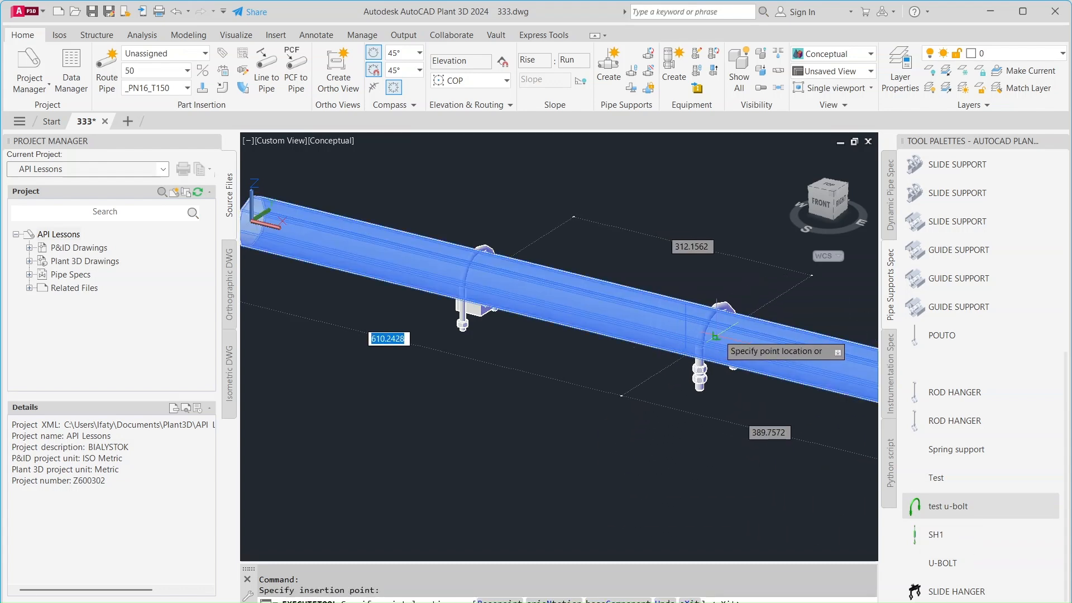
pyautogui.click(715, 336)
pyautogui.moveTo(717, 349); pyautogui.dragTo(564, 332, button='middle')
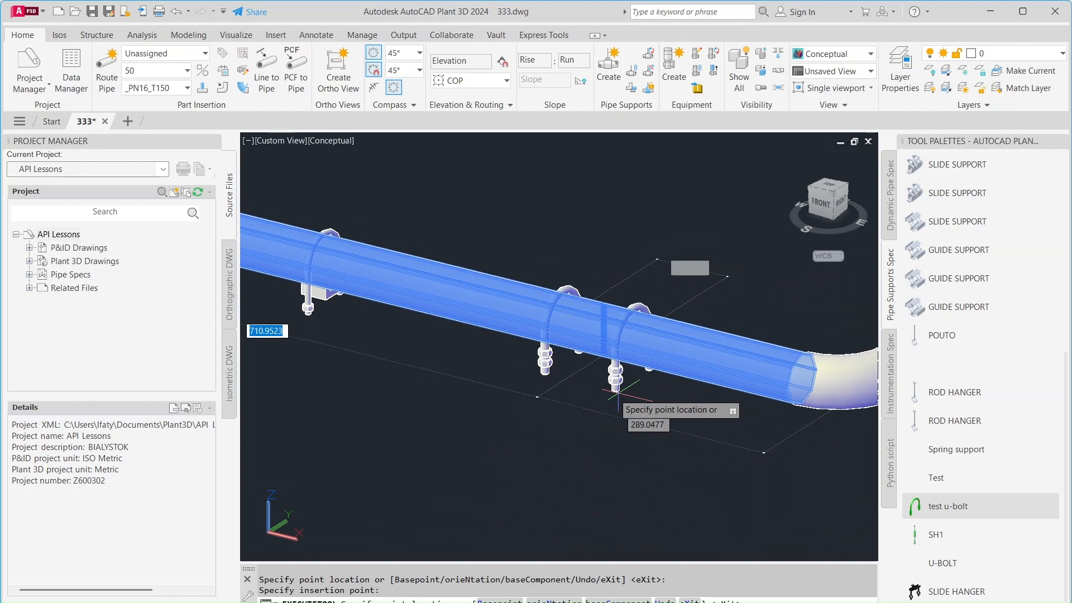
pyautogui.press('Escape')
# Select the placed test u-bolt and examine its bent rod and nuts from several angles.
pyautogui.scroll(5, 664, 402)
pyautogui.keyDown('shift'); pyautogui.moveTo(674, 405); pyautogui.dragTo(584, 383, button='middle'); pyautogui.keyUp('shift')
pyautogui.click(563, 337)
pyautogui.scroll(3, 561, 337)
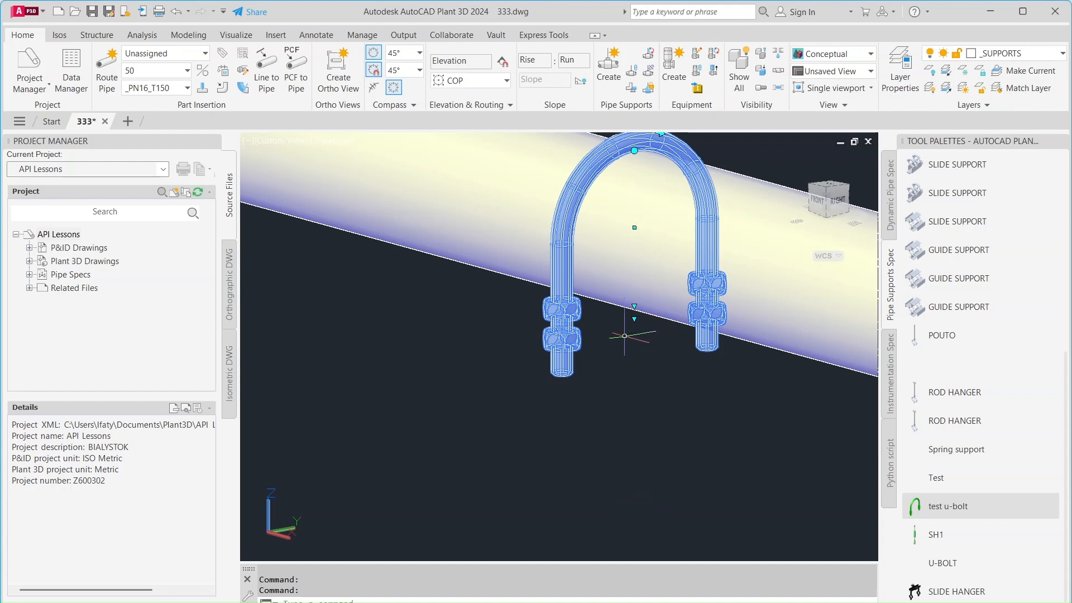
pyautogui.keyDown('shift'); pyautogui.moveTo(651, 321); pyautogui.dragTo(628, 351, button='middle'); pyautogui.keyUp('shift')
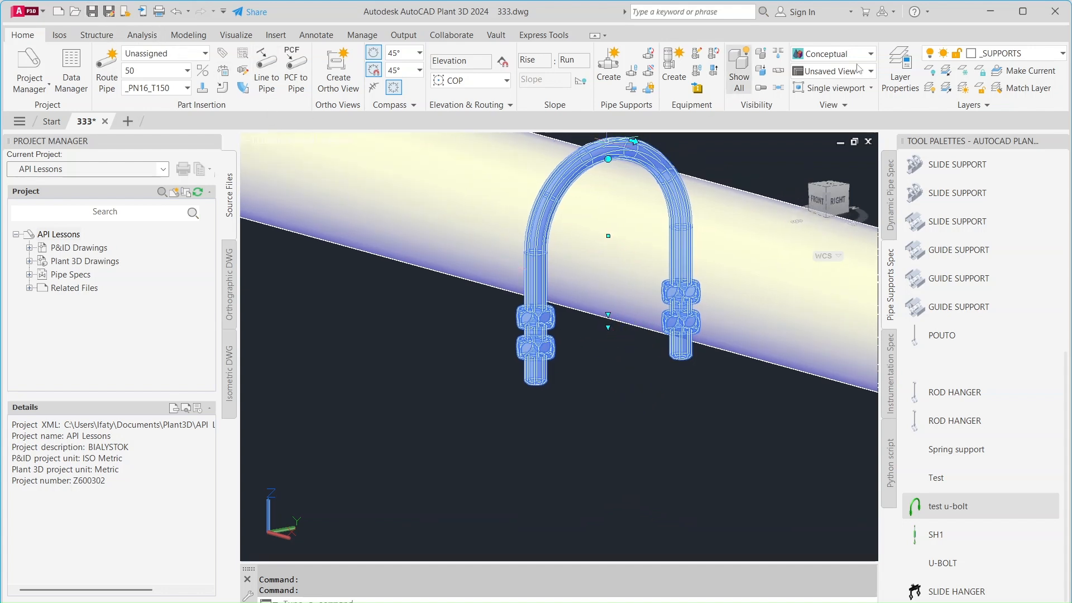
pyautogui.press('Escape')
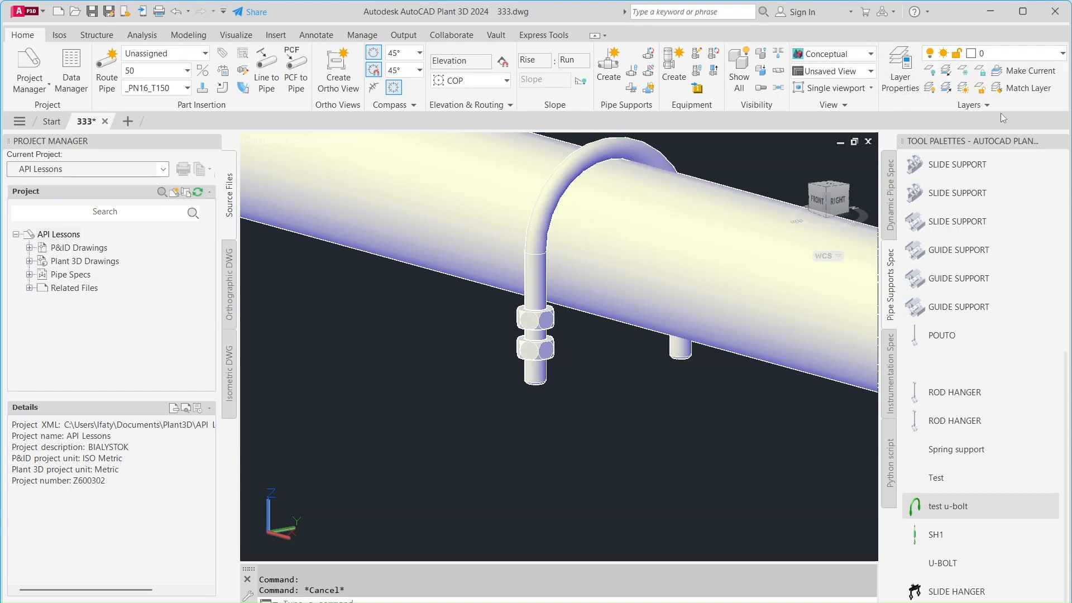
# Make 0_Fastener the current layer and set the viewport's visual style to Conceptual.
pyautogui.click(998, 53)
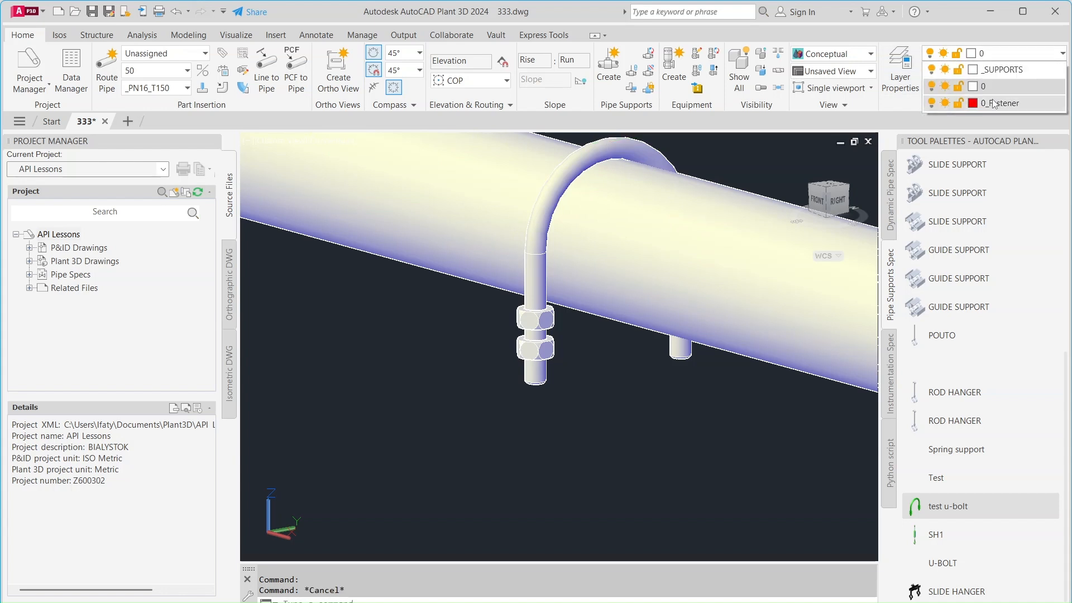
pyautogui.click(993, 104)
pyautogui.click(97, 34)
pyautogui.click(246, 71)
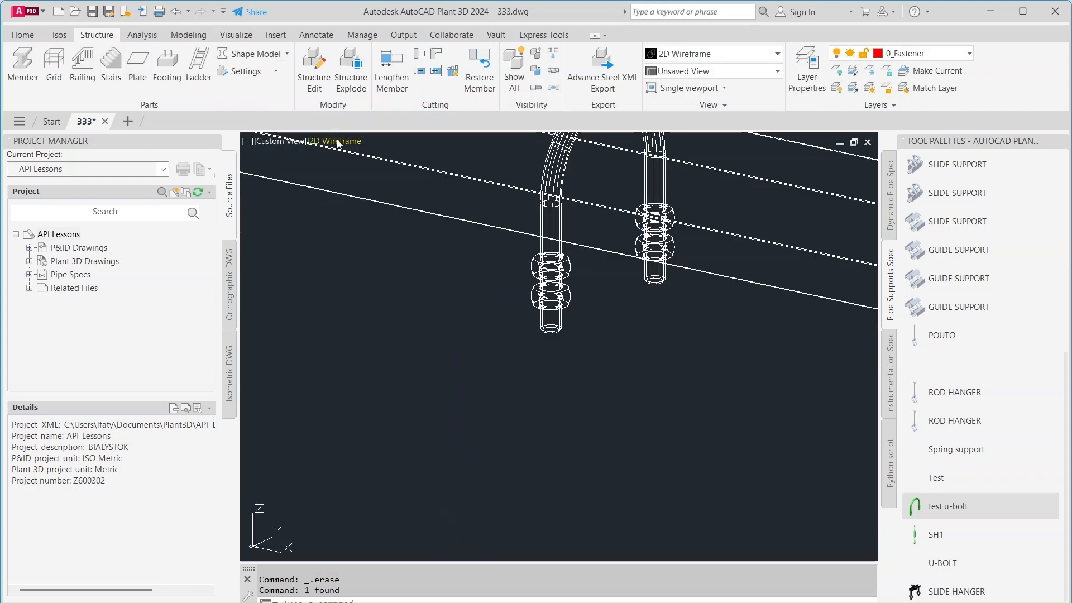
pyautogui.click(337, 142)
pyautogui.click(385, 191)
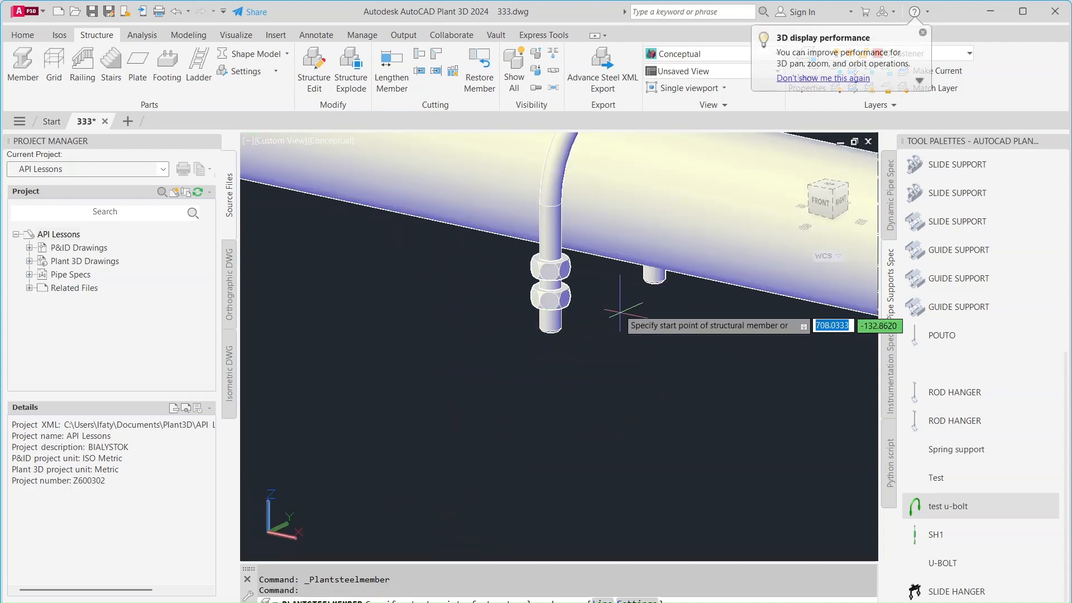
# Place an L-shaped steel member under the test u-bolt and stretch its near end by 50 mm past the rod.
pyautogui.click(635, 254)
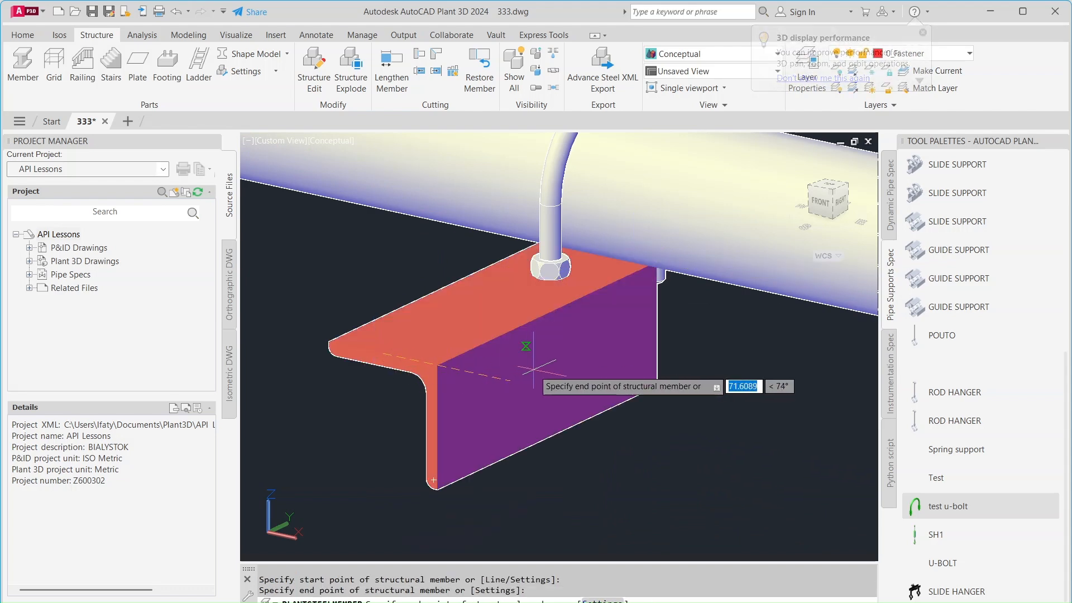
pyautogui.press('Escape')
pyautogui.keyDown('shift'); pyautogui.moveTo(534, 370); pyautogui.dragTo(592, 399, button='middle'); pyautogui.keyUp('shift')
pyautogui.click(604, 361)
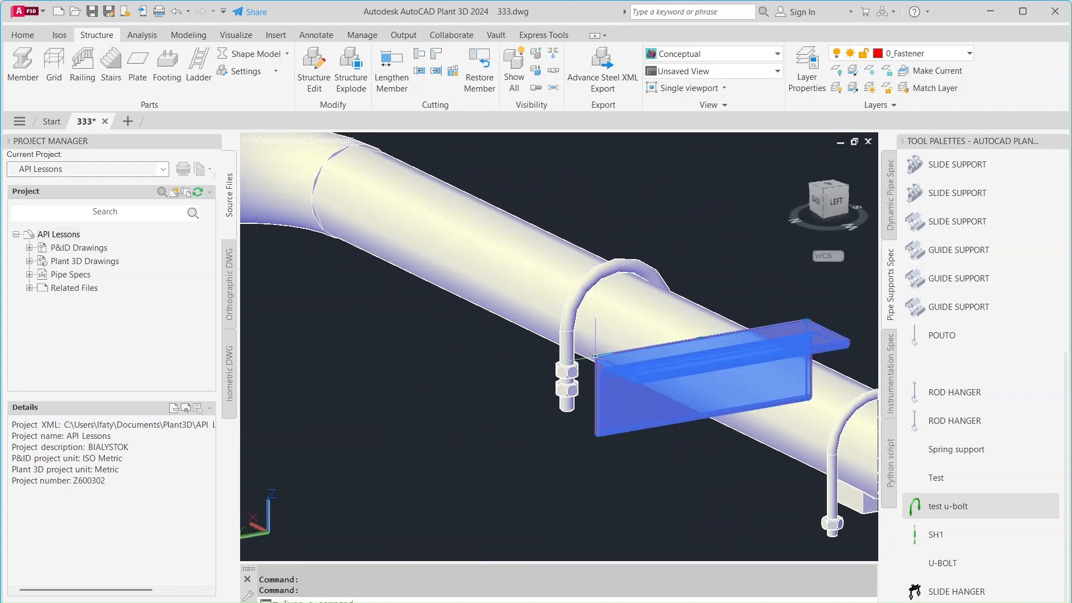
pyautogui.click(597, 356)
pyautogui.write('500')
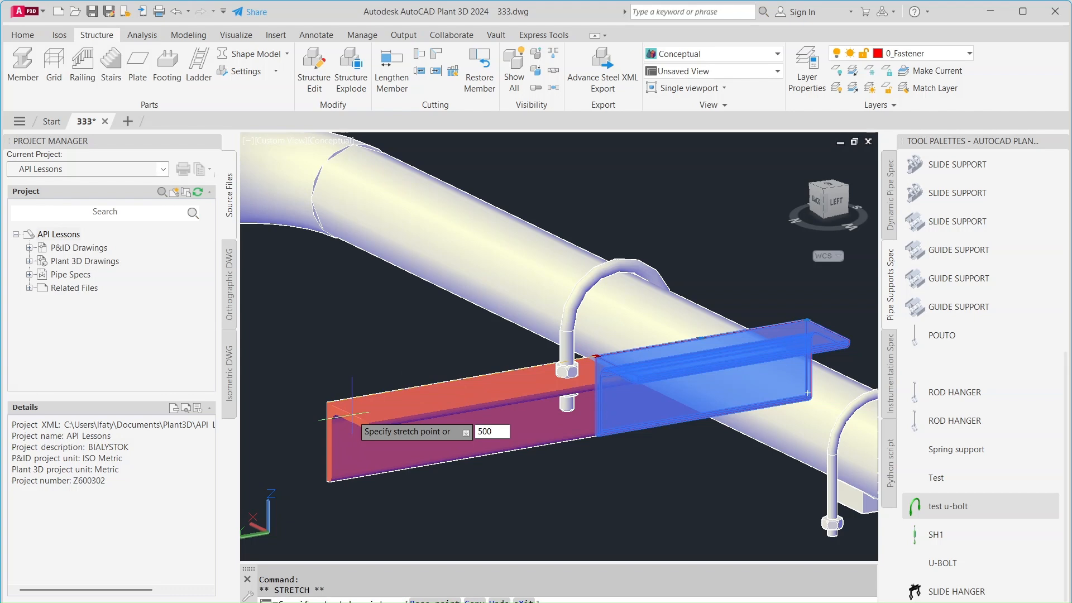
pyautogui.press('Return')
pyautogui.press('Escape')
pyautogui.scroll(2, 667, 433)
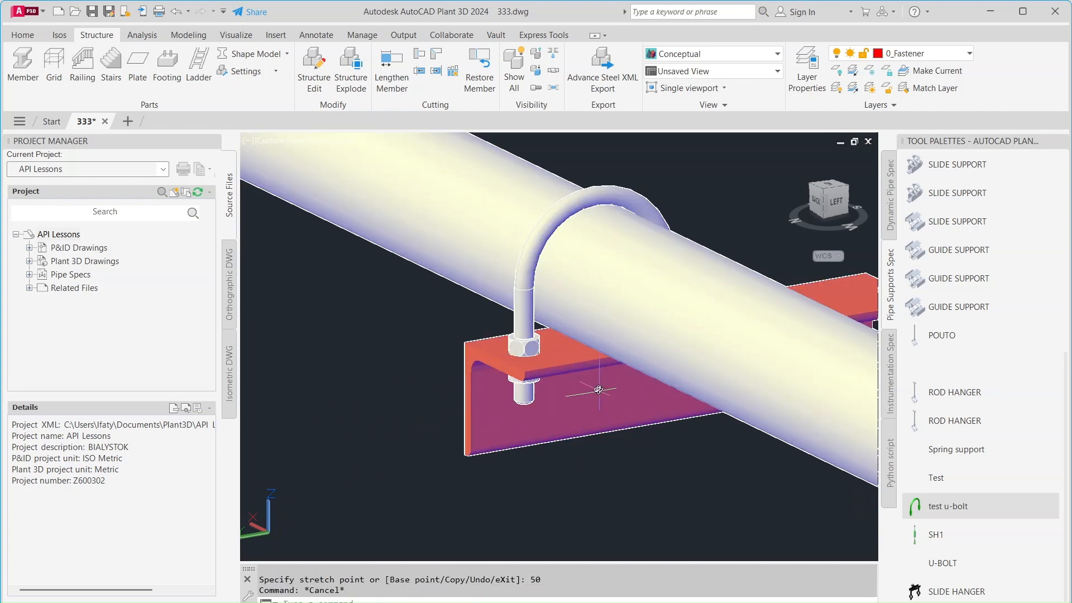
# Change the steel angle under the u-bolt to the DIN shape size L-60x8.
pyautogui.keyDown('shift'); pyautogui.moveTo(599, 388); pyautogui.dragTo(629, 335, button='middle'); pyautogui.keyUp('shift')
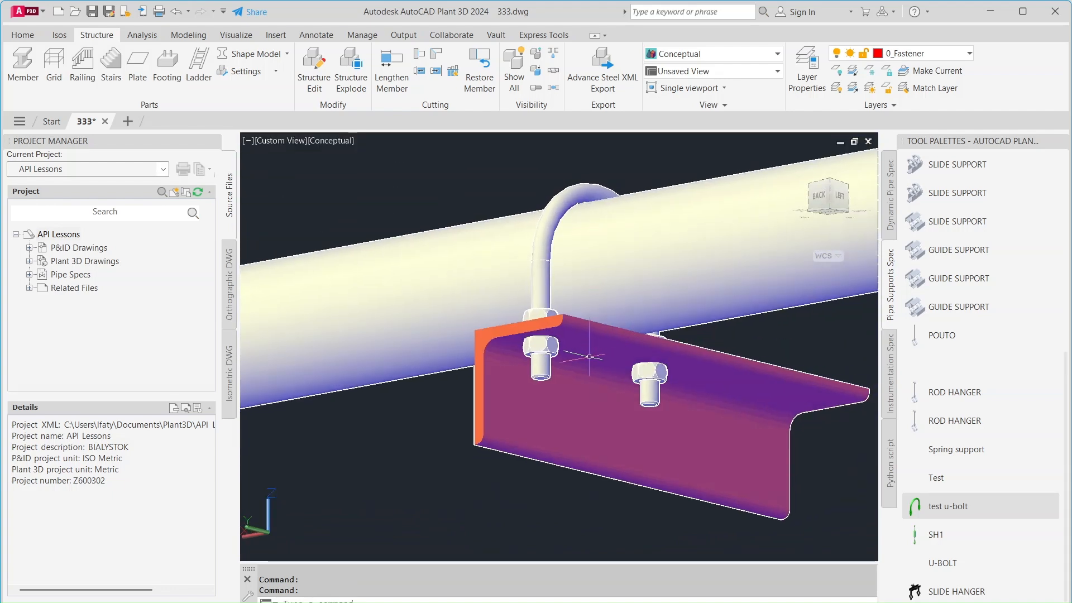
pyautogui.scroll(3, 585, 353)
pyautogui.click(585, 352)
pyautogui.rightClick(590, 354)
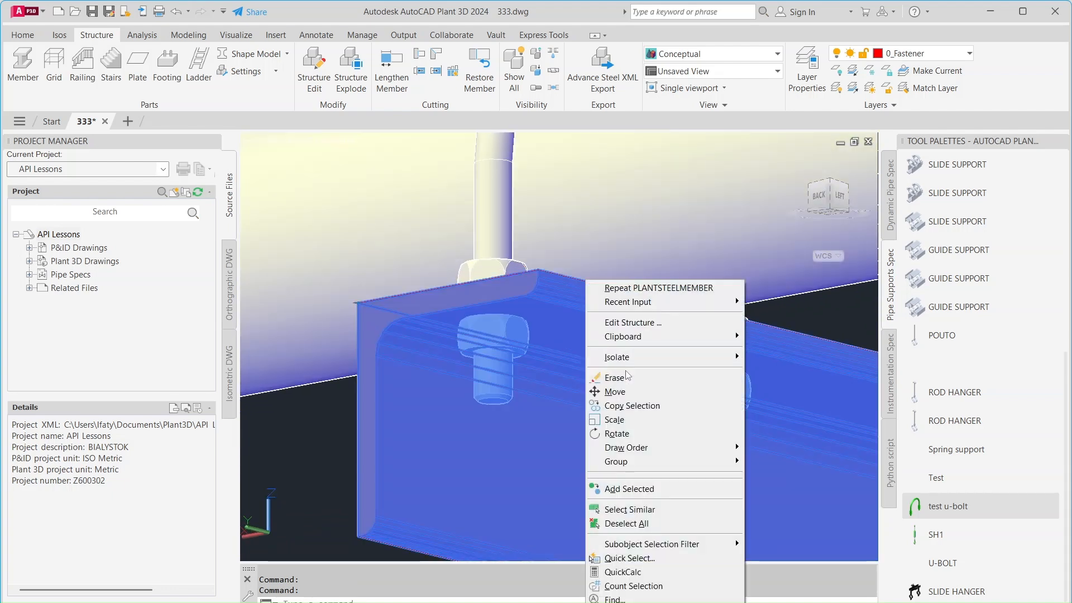
pyautogui.click(643, 320)
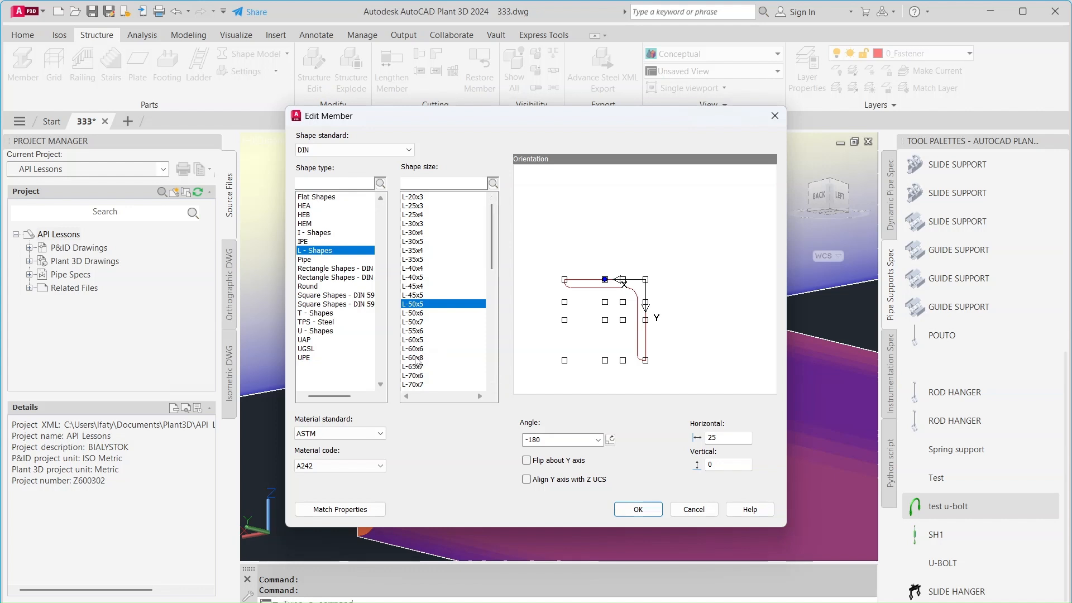
pyautogui.click(411, 358)
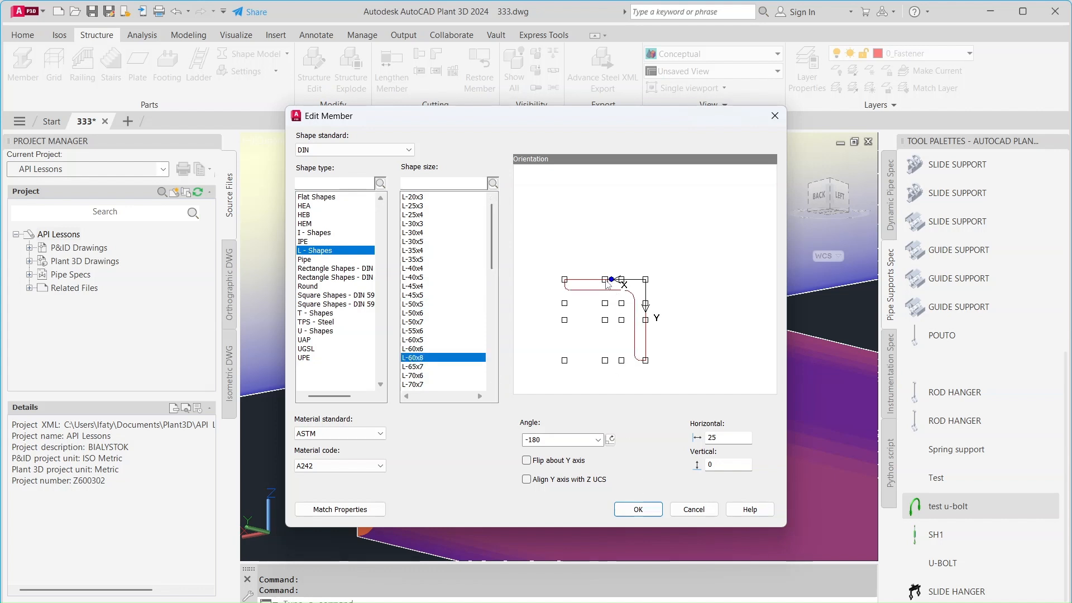
pyautogui.click(636, 515)
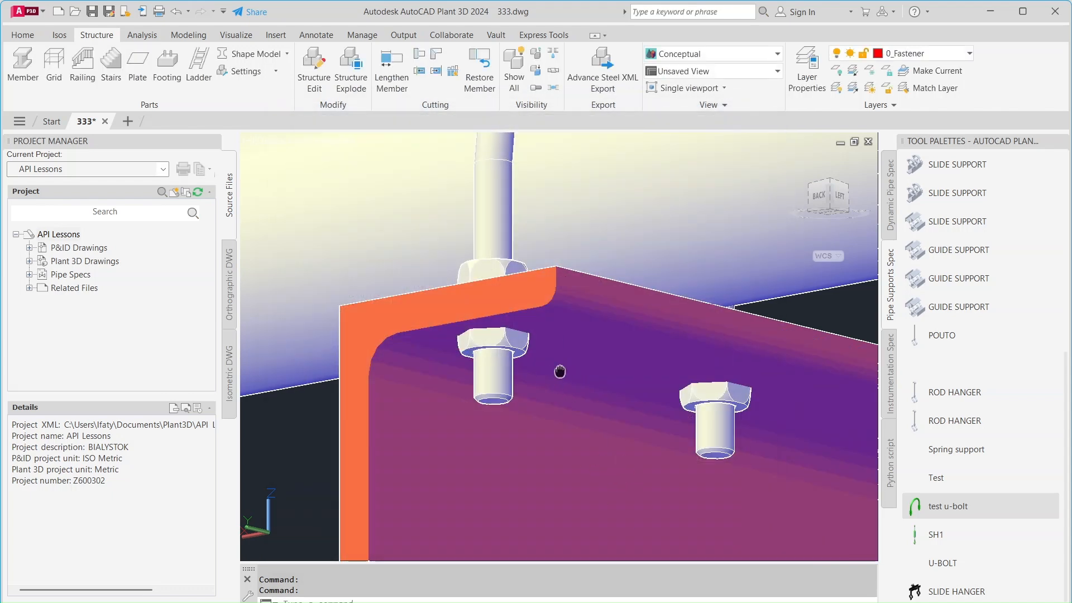
# Adjust the test u-bolt's lower nuts towards the underside of the angle's horizontal flange using their location grip.
pyautogui.click(500, 317)
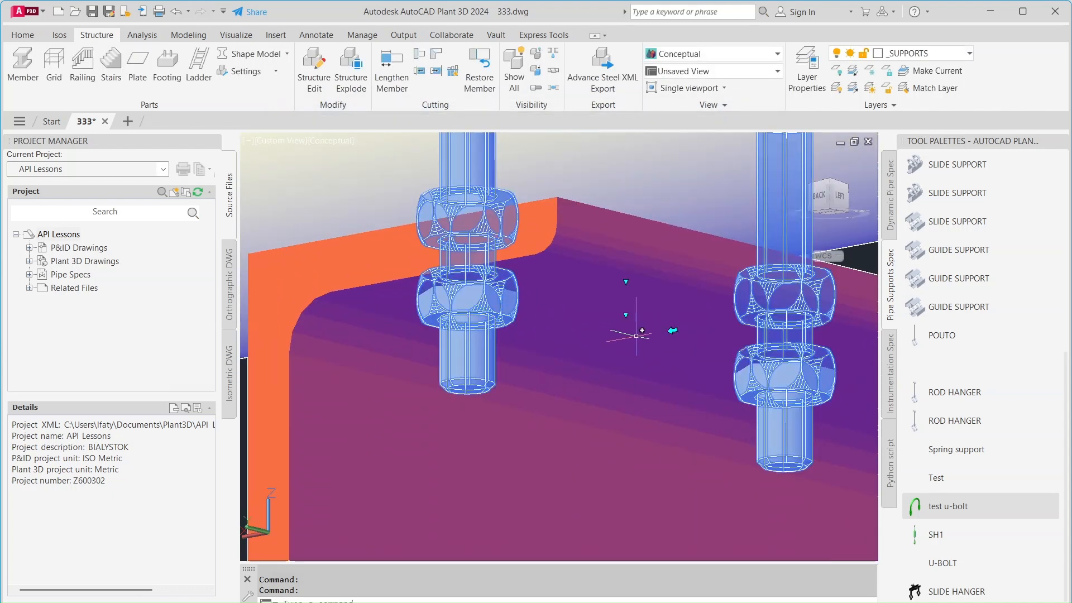
pyautogui.click(626, 313)
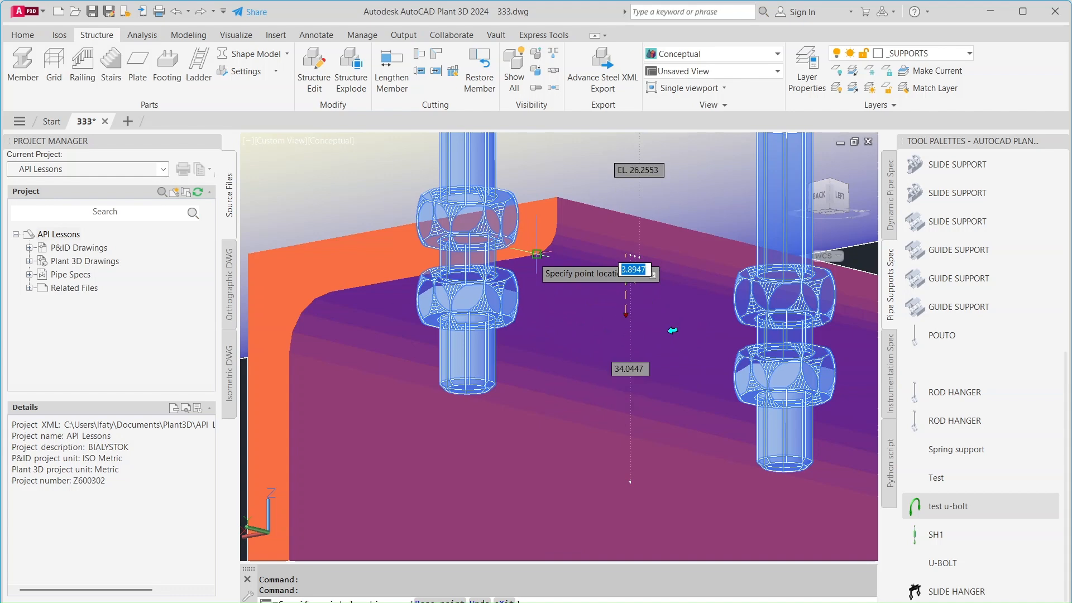
pyautogui.press('Escape')
pyautogui.keyDown('shift'); pyautogui.moveTo(566, 282); pyautogui.dragTo(333, 439, button='middle'); pyautogui.keyUp('shift')
pyautogui.scroll(-5, 566, 324)
pyautogui.keyDown('shift'); pyautogui.moveTo(567, 328); pyautogui.dragTo(533, 462, button='middle'); pyautogui.keyUp('shift')
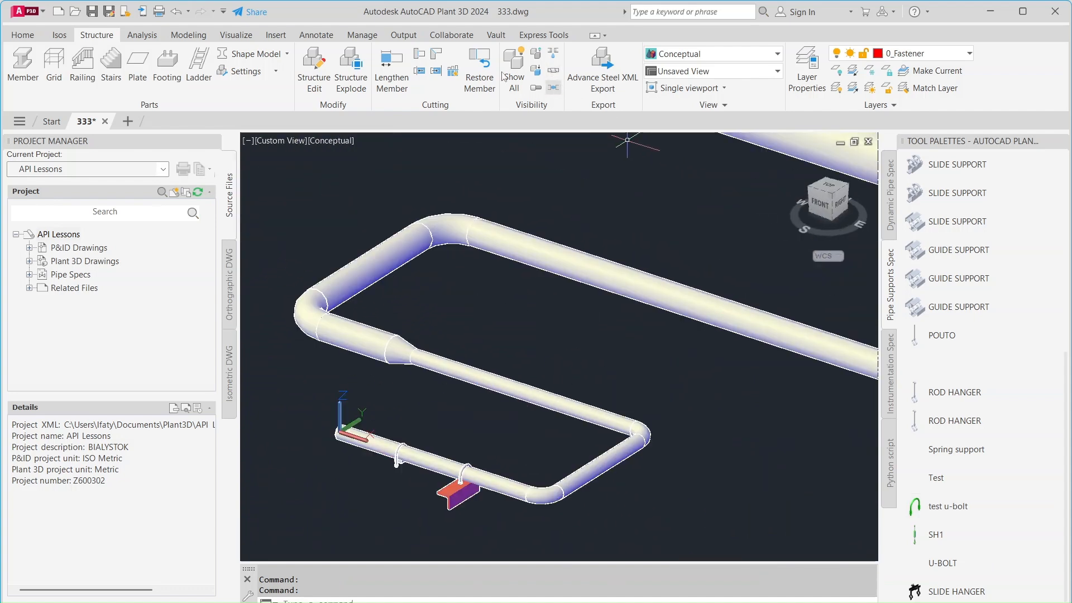
# Add a Spring hanger A pipe support (CSGH001) on the thin run between the reducer and the elbow.
pyautogui.click(23, 34)
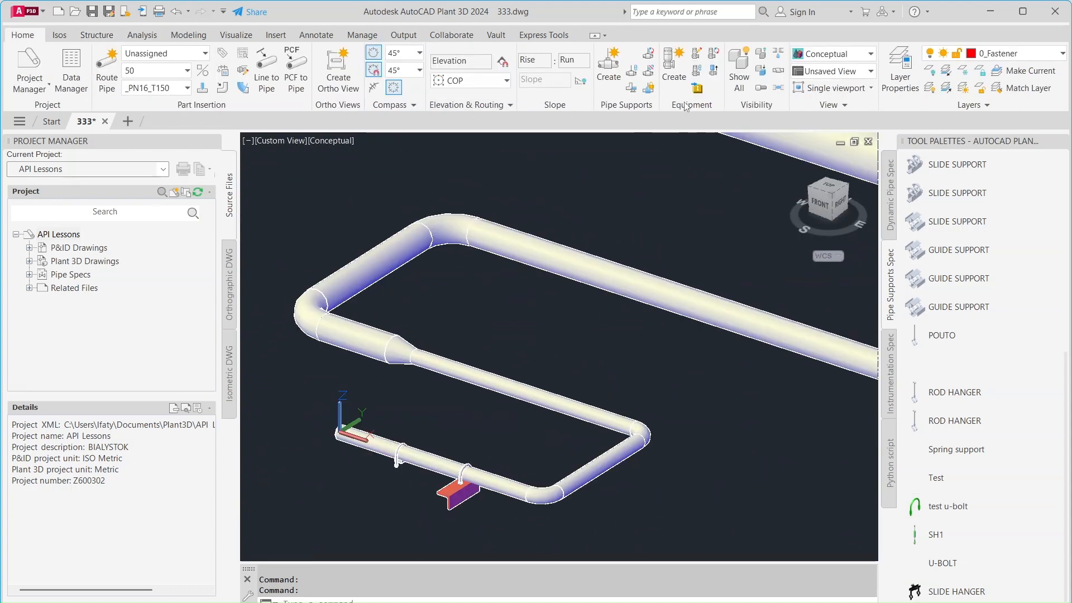
pyautogui.click(608, 65)
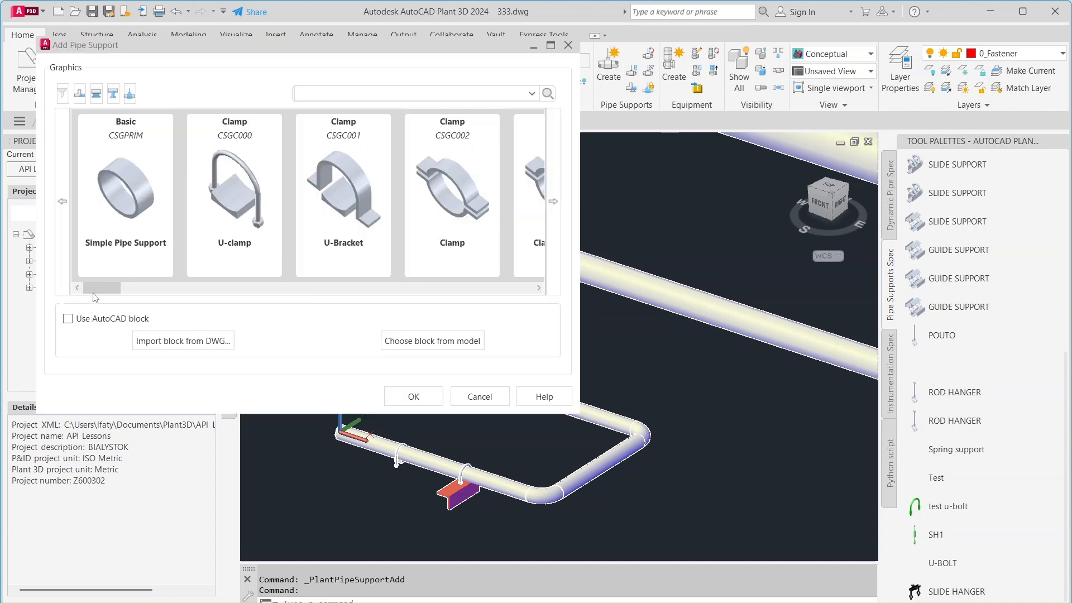
pyautogui.moveTo(93, 293); pyautogui.dragTo(173, 293)
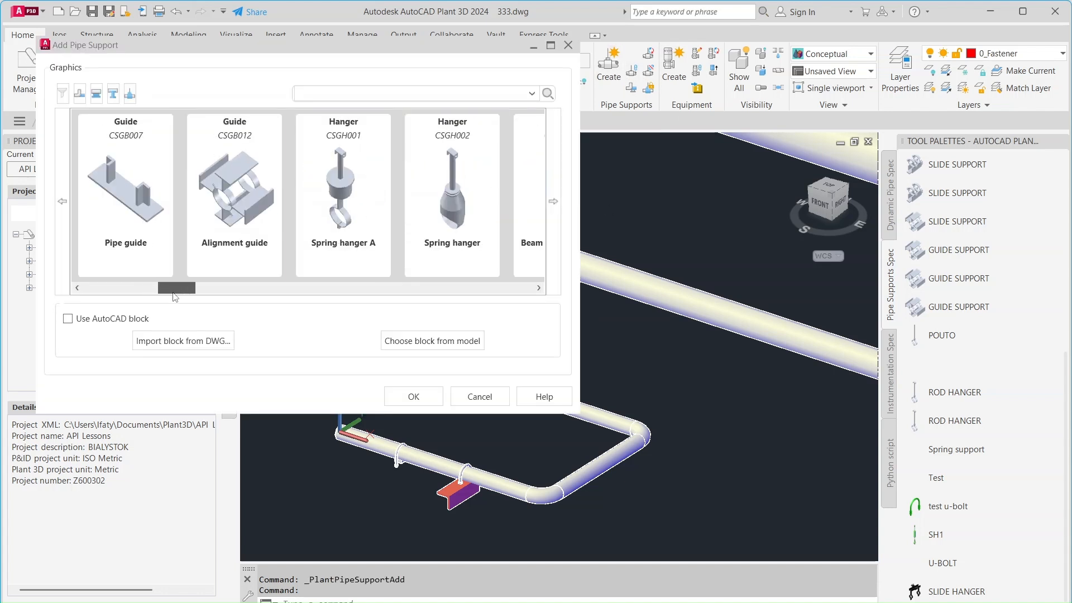
pyautogui.click(344, 184)
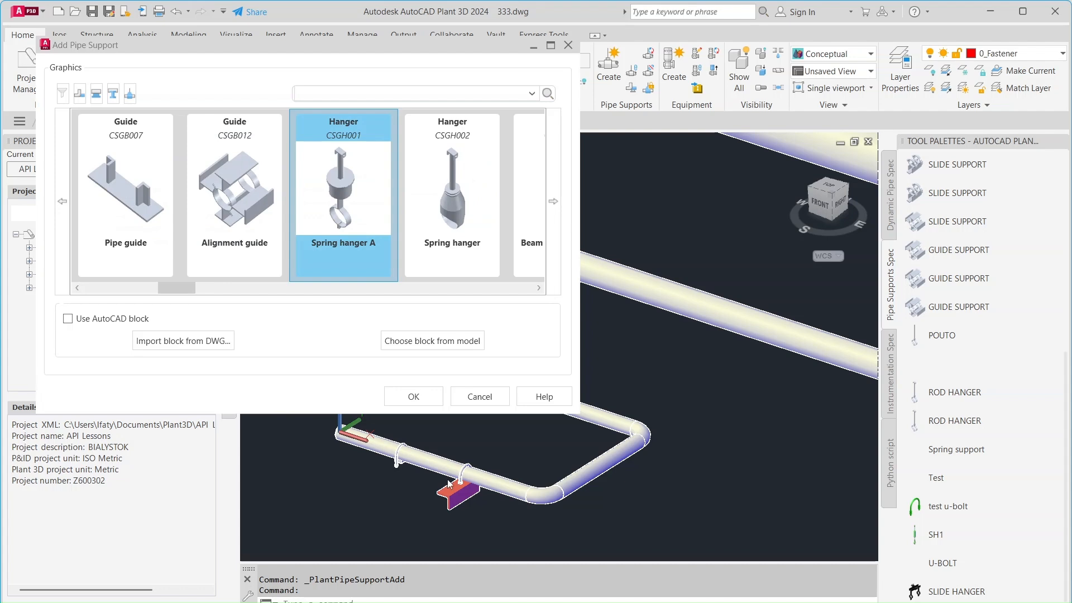
pyautogui.click(418, 399)
pyautogui.click(548, 398)
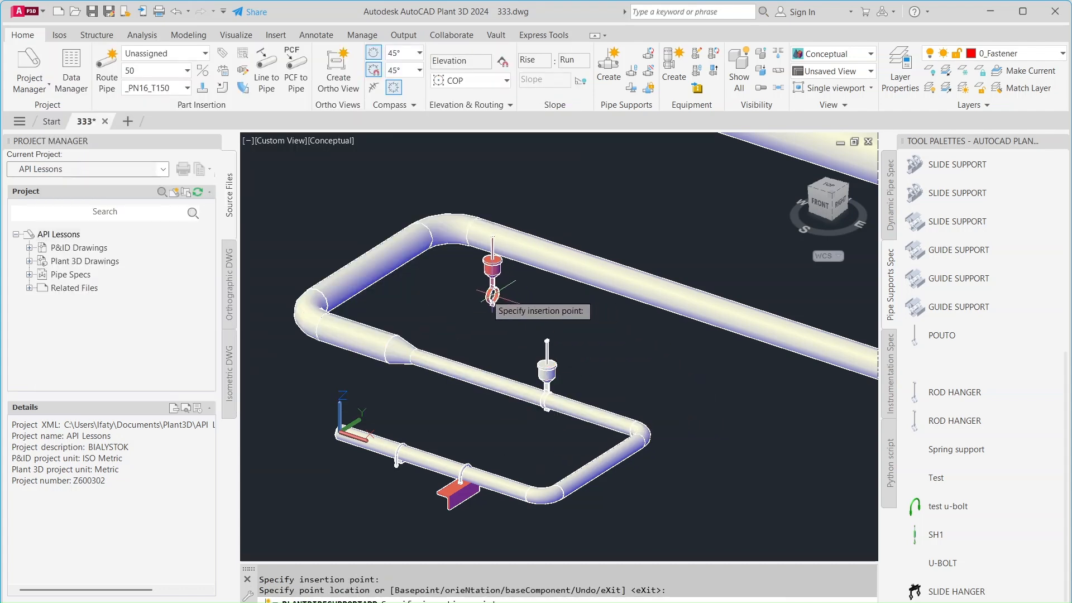
# Place three more spring hangers: on the short leg past the reducer, the long middle run and the separate large pipe.
pyautogui.scroll(3, 366, 243)
pyautogui.moveTo(365, 243); pyautogui.dragTo(456, 296, button='middle')
pyautogui.click(476, 338)
pyautogui.scroll(-4, 720, 383)
pyautogui.moveTo(721, 383); pyautogui.dragTo(464, 385, button='middle')
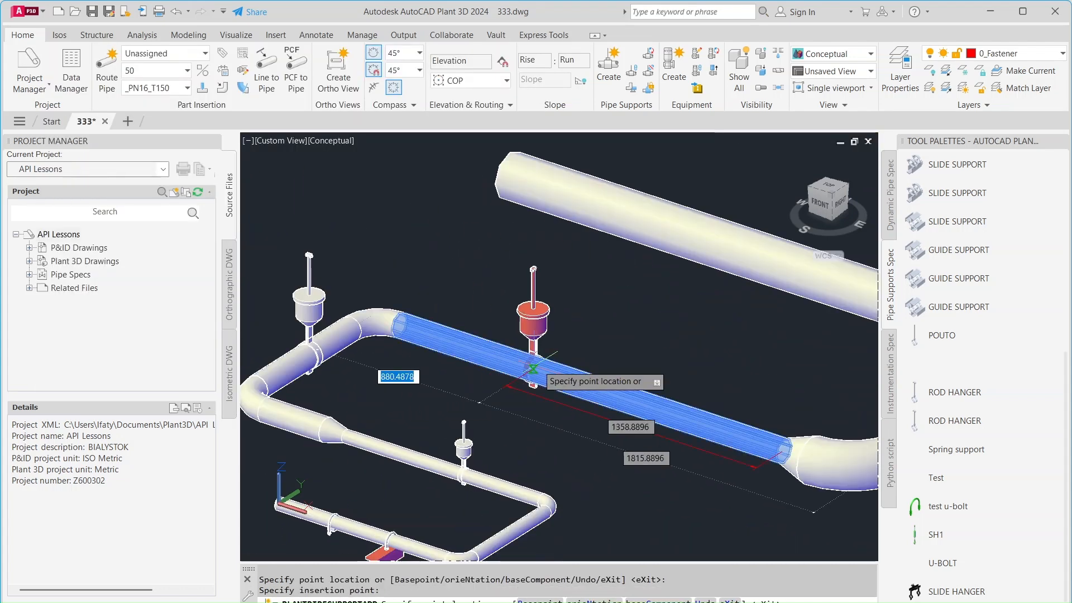
pyautogui.click(580, 384)
pyautogui.moveTo(636, 275); pyautogui.dragTo(602, 310, button='middle')
pyautogui.click(631, 262)
pyautogui.moveTo(619, 389); pyautogui.dragTo(649, 388, button='middle')
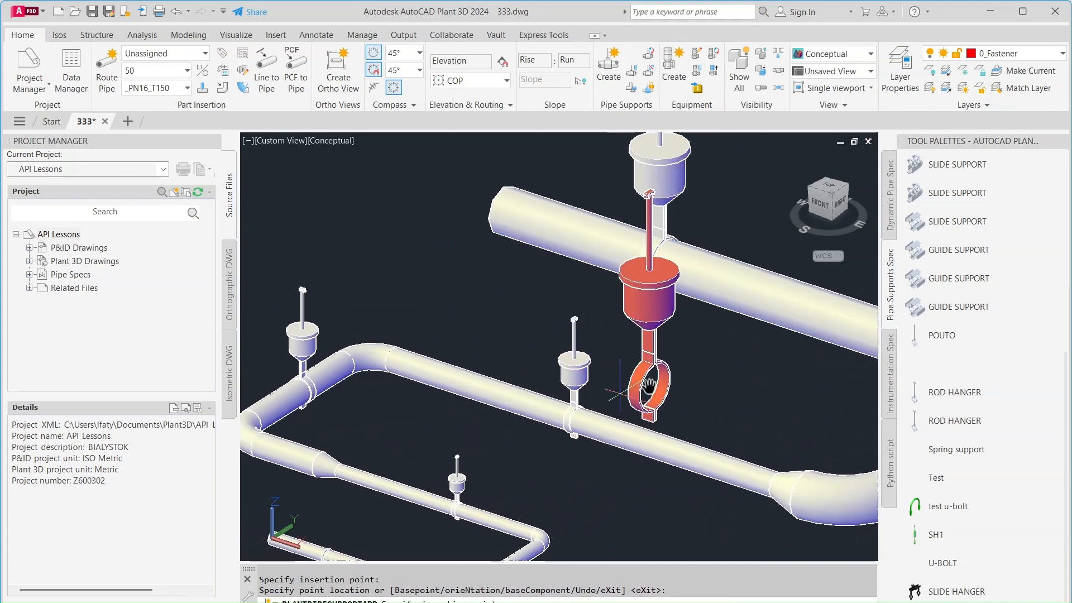
pyautogui.press('Escape')
# Select the spring hanger on the long middle run and examine it up close.
pyautogui.scroll(2, 578, 380)
pyautogui.click(578, 386)
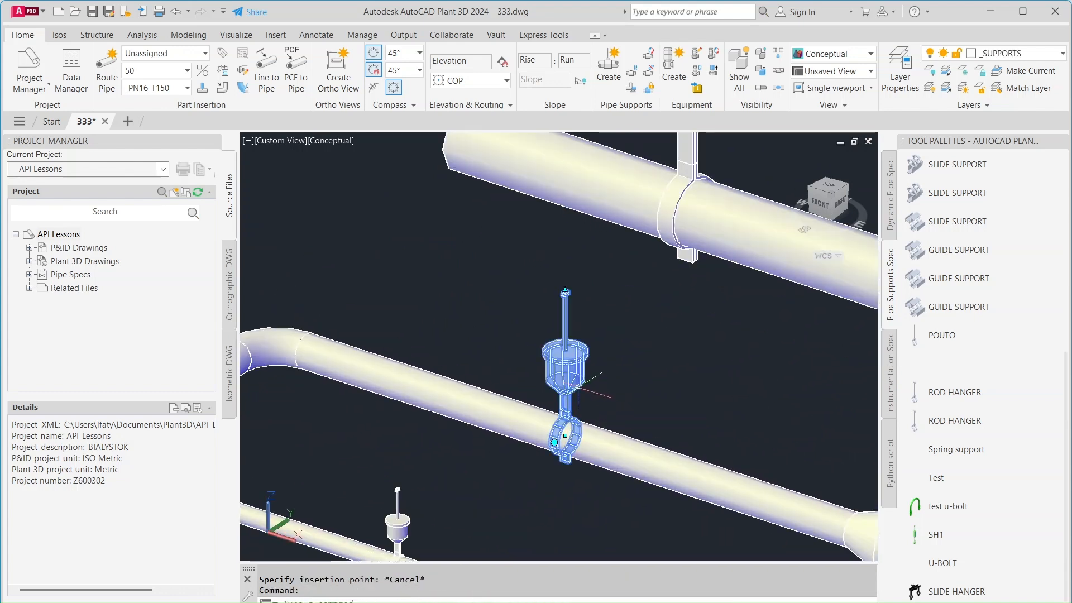
pyautogui.doubleClick(579, 386)
# Switch to katalog-pro-web.pdf in the browser and examine the SH1 spring hanger assembly on page 11 up close.
pyautogui.hotkey('alt', 'Tab')
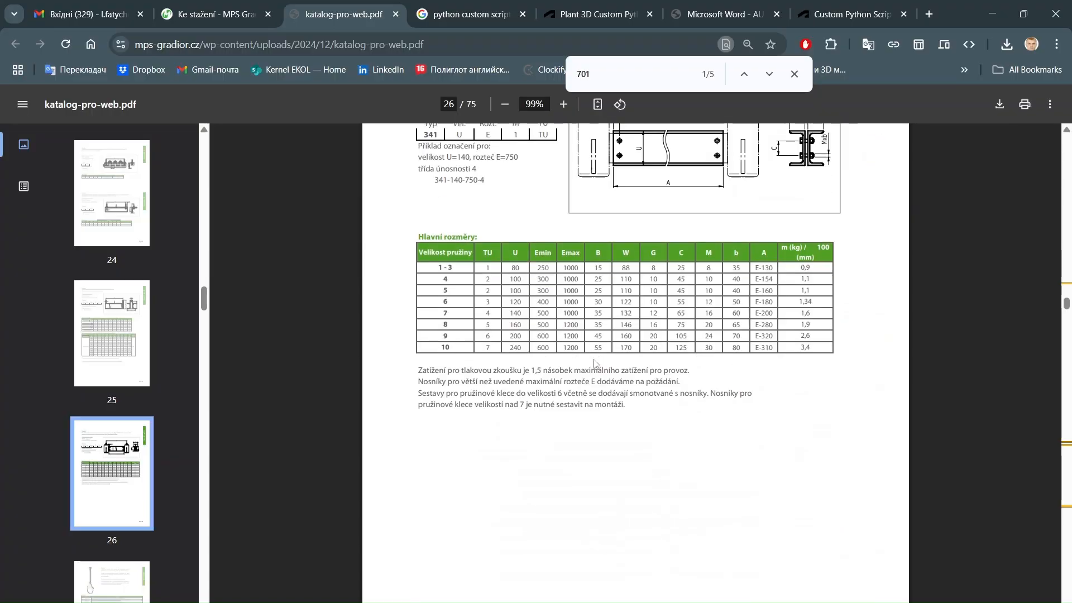
pyautogui.scroll(-7, 597, 366)
pyautogui.scroll(7, 597, 365)
pyautogui.scroll(9, 65, 315)
pyautogui.scroll(20, 65, 320)
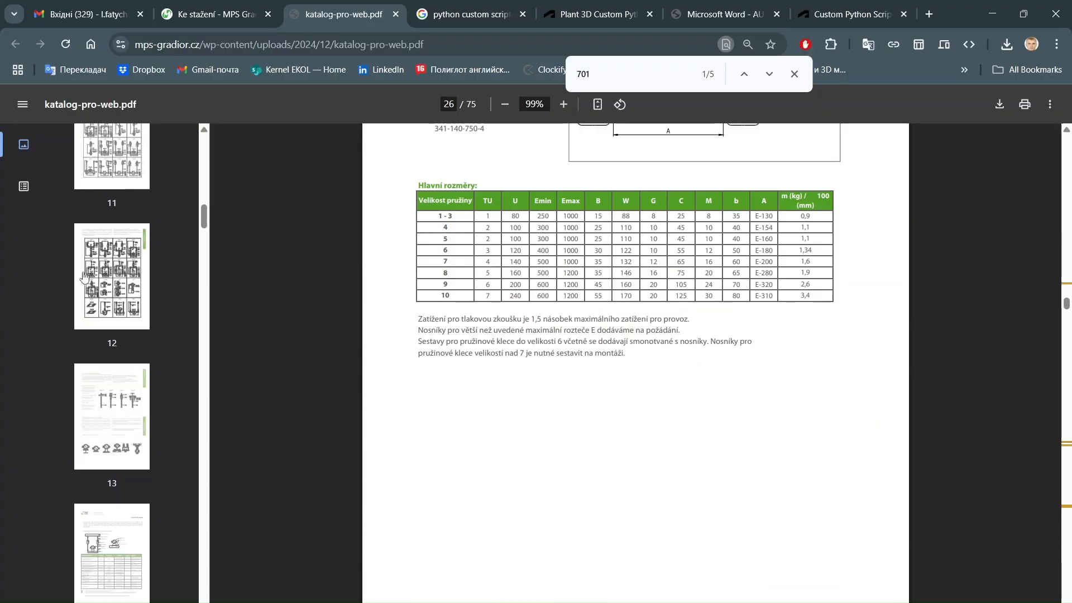
pyautogui.click(103, 251)
pyautogui.scroll(-10, 777, 501)
pyautogui.scroll(9, 777, 501)
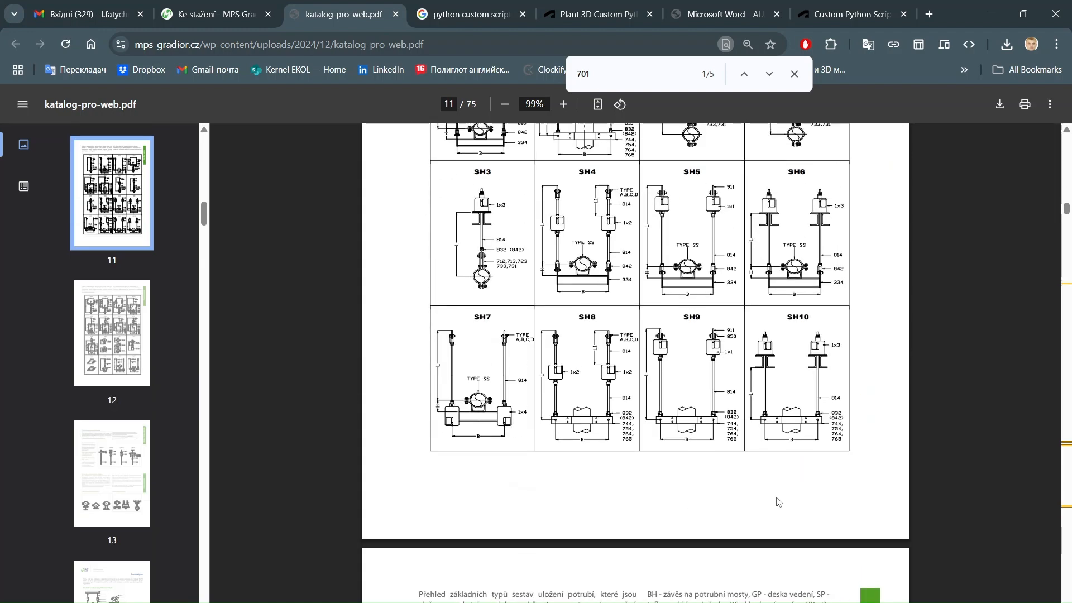
pyautogui.keyDown('ctrl'); pyautogui.scroll(5, 692, 331); pyautogui.keyUp('ctrl')
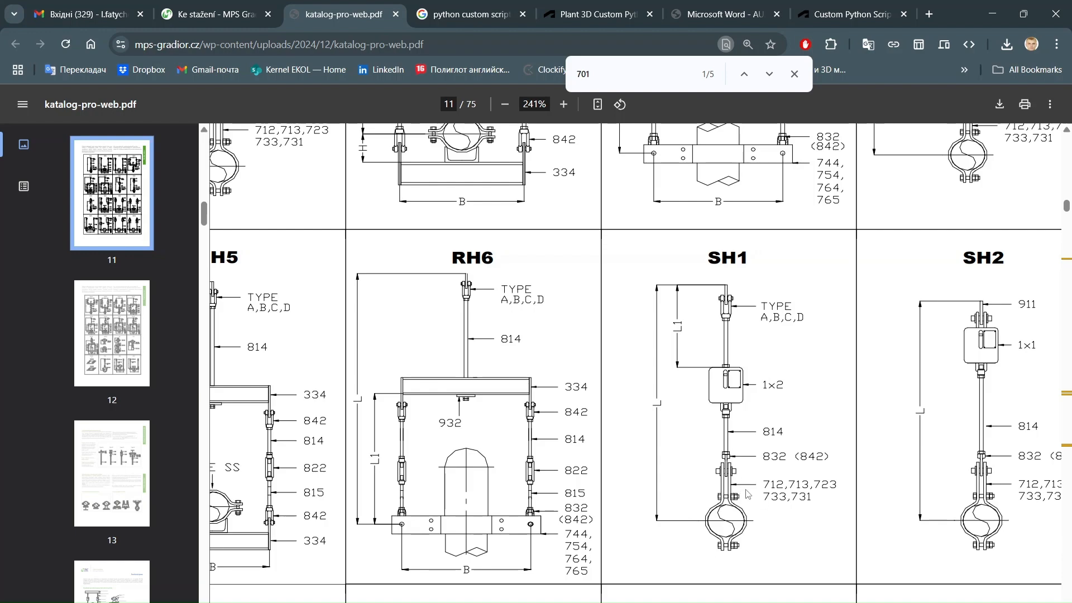
pyautogui.keyDown('ctrl'); pyautogui.scroll(-6, 787, 472); pyautogui.keyUp('ctrl')
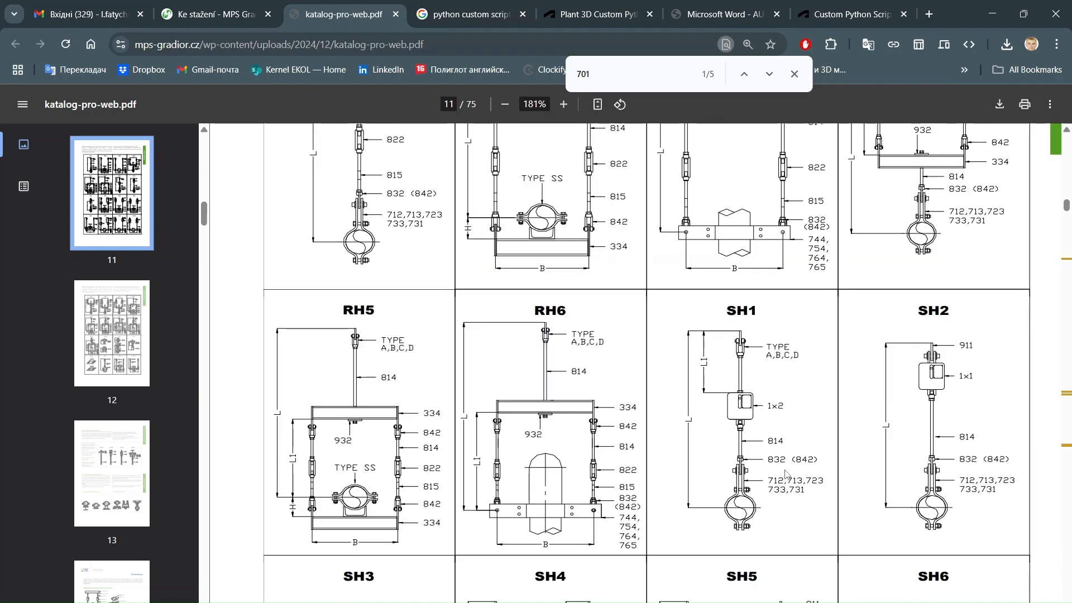
# Go on to page 19 of the catalogue and examine the spring cage dimension table for types 112, 122 and 132.
pyautogui.scroll(-2, 786, 470)
pyautogui.scroll(-20, 787, 473)
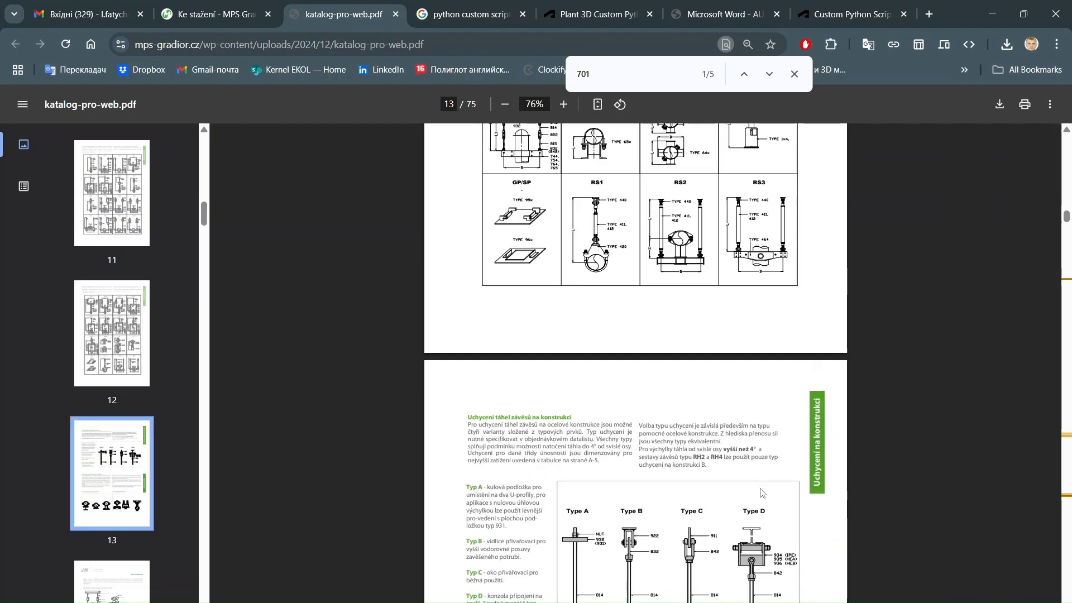
pyautogui.scroll(-10, 754, 490)
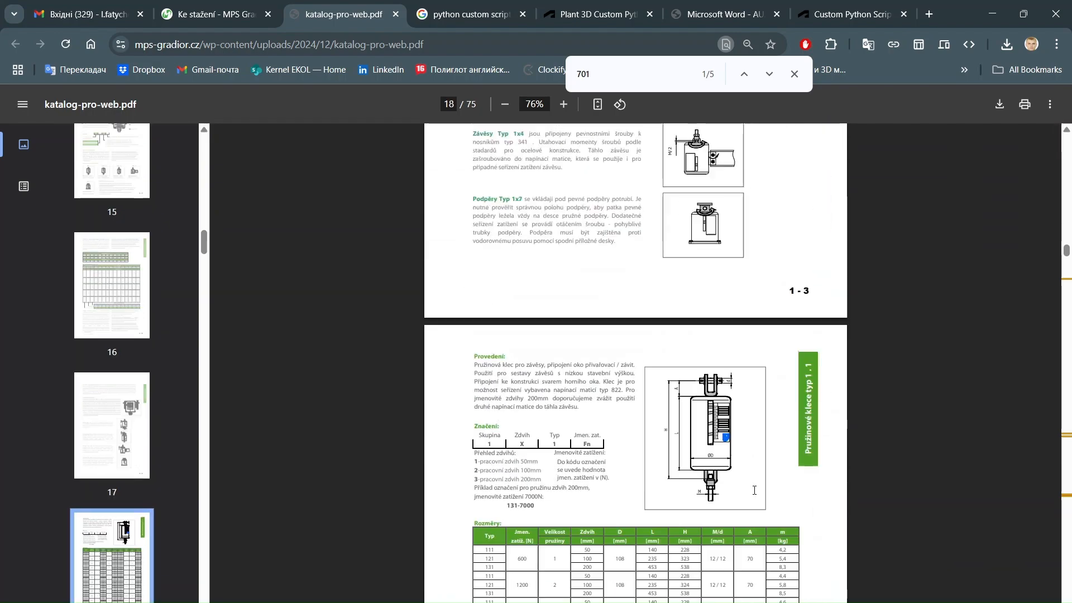
pyautogui.keyDown('ctrl'); pyautogui.scroll(3, 517, 537); pyautogui.keyUp('ctrl')
pyautogui.scroll(-1, 517, 537)
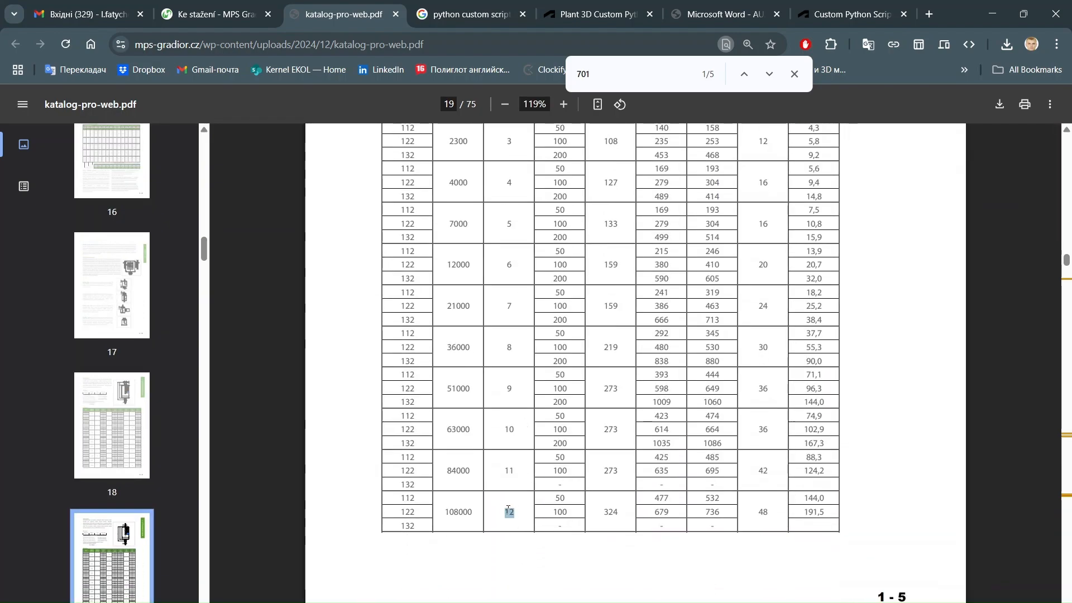
pyautogui.scroll(2, 541, 535)
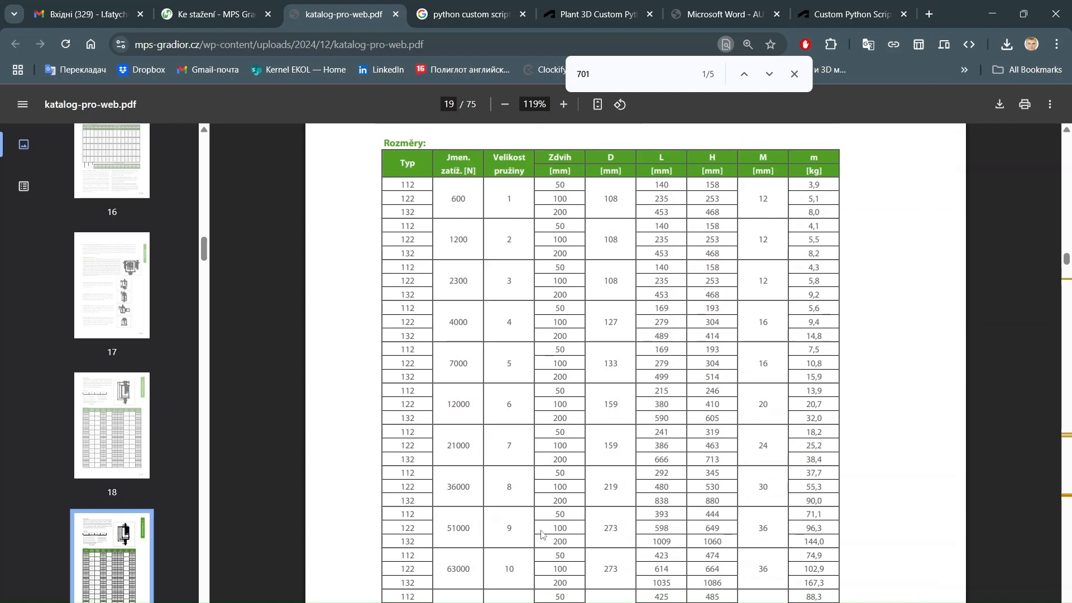
pyautogui.scroll(2, 541, 535)
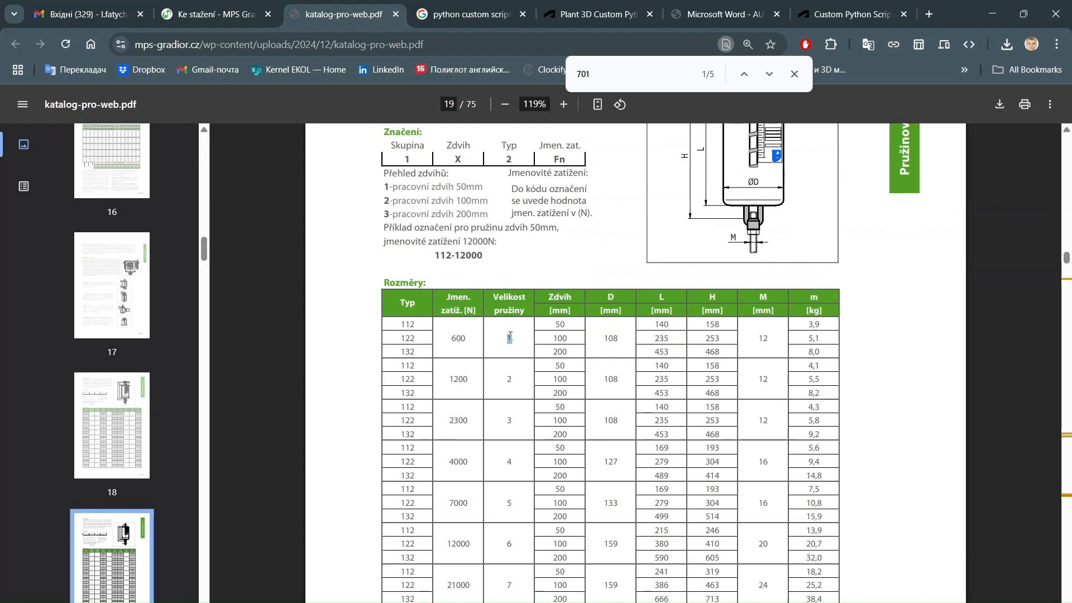
pyautogui.click(569, 324)
pyautogui.scroll(-3, 584, 413)
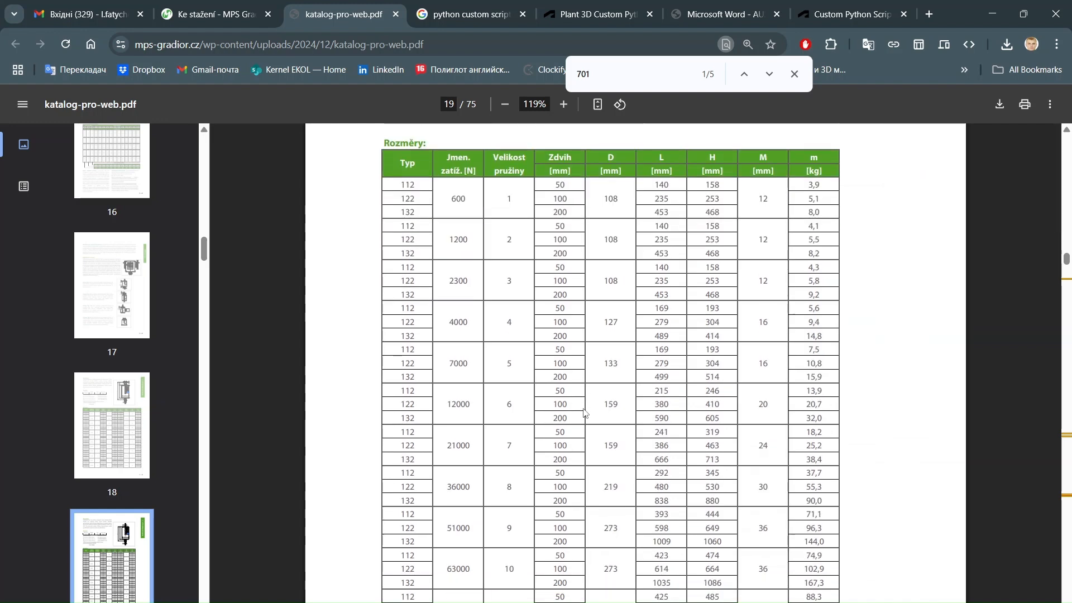
pyautogui.scroll(-3, 584, 413)
pyautogui.scroll(5, 584, 413)
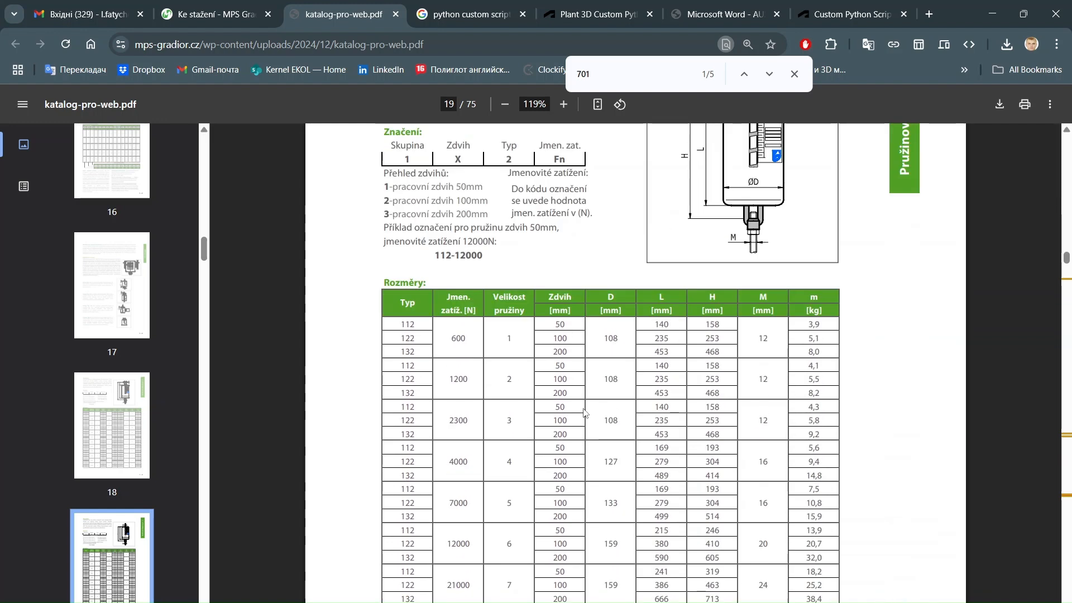
# Switch to Plant 3D and place three SH1 hangers: on the small pipe near the origin, the long middle run and the separate large pipe.
pyautogui.scroll(1, 755, 414)
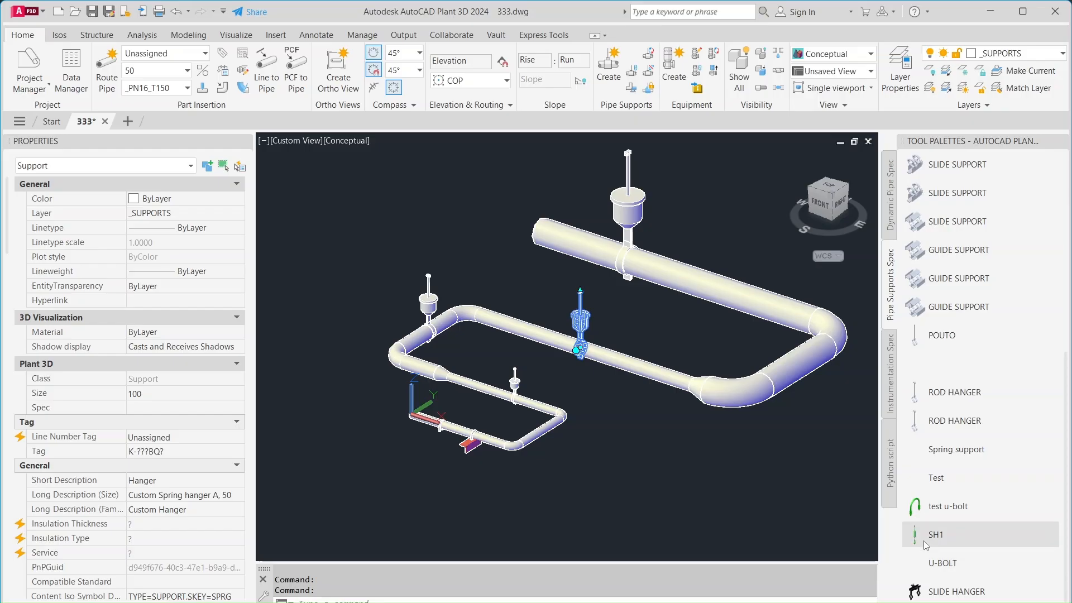
pyautogui.click(935, 534)
pyautogui.scroll(5, 505, 535)
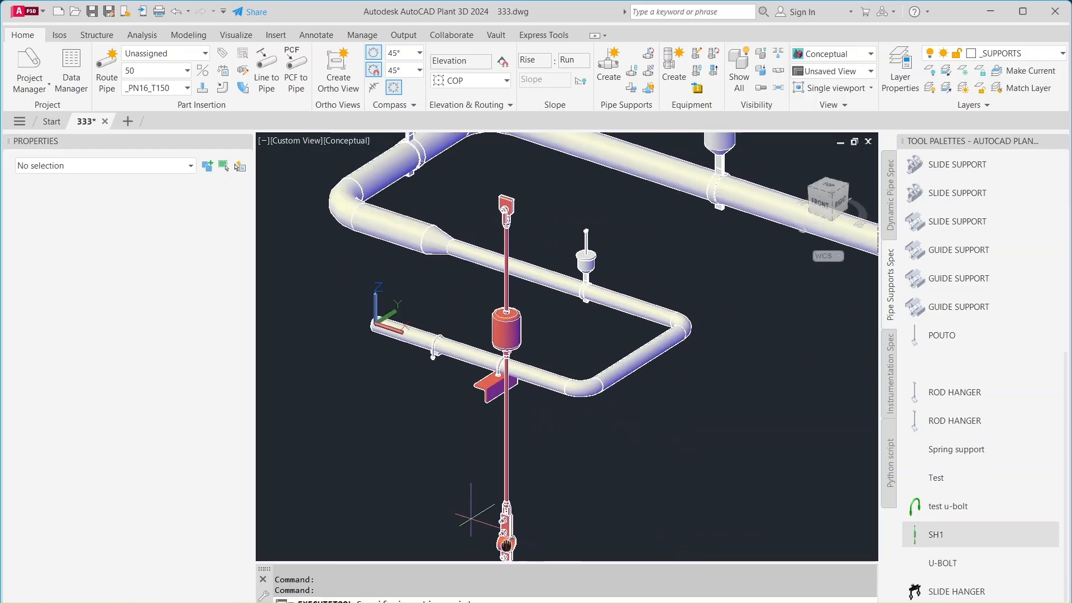
pyautogui.scroll(5, 585, 432)
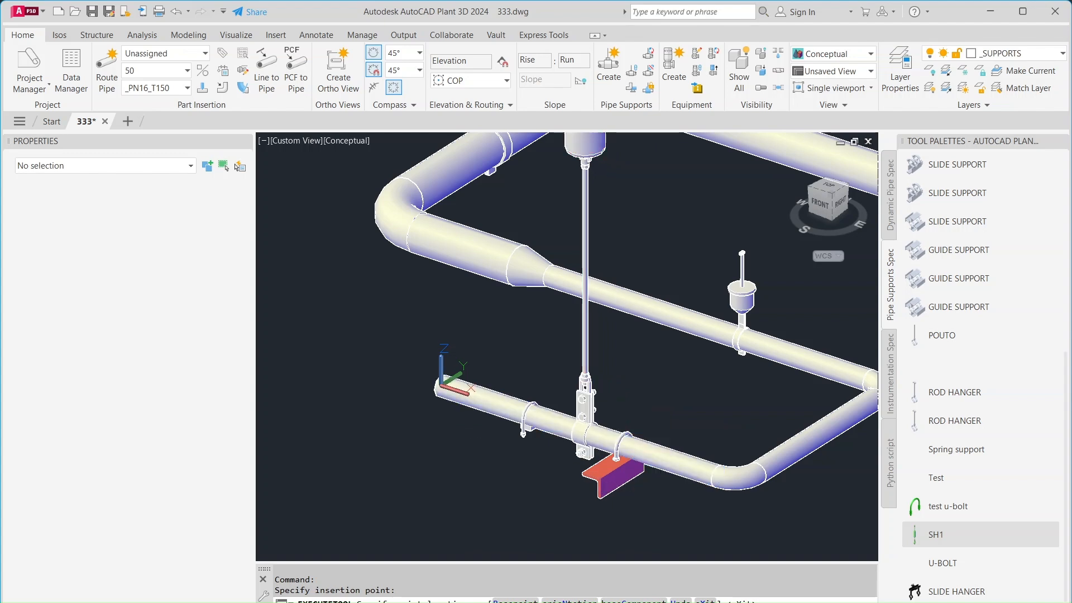
pyautogui.moveTo(577, 370); pyautogui.dragTo(566, 450, button='middle')
pyautogui.click(608, 367)
pyautogui.scroll(-4, 632, 357)
pyautogui.moveTo(637, 360); pyautogui.dragTo(524, 400, button='middle')
pyautogui.click(739, 360)
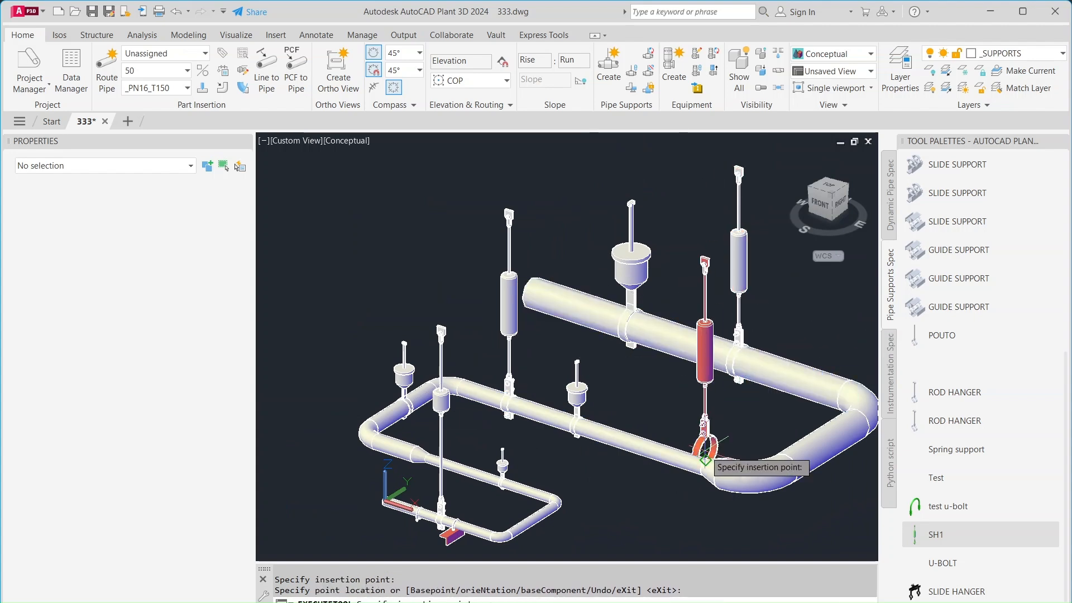
pyautogui.press('Escape')
# Select the SH1 hanger on the small pipe and stretch its top end to an elevation of 2000.
pyautogui.moveTo(692, 420); pyautogui.dragTo(699, 363, button='middle')
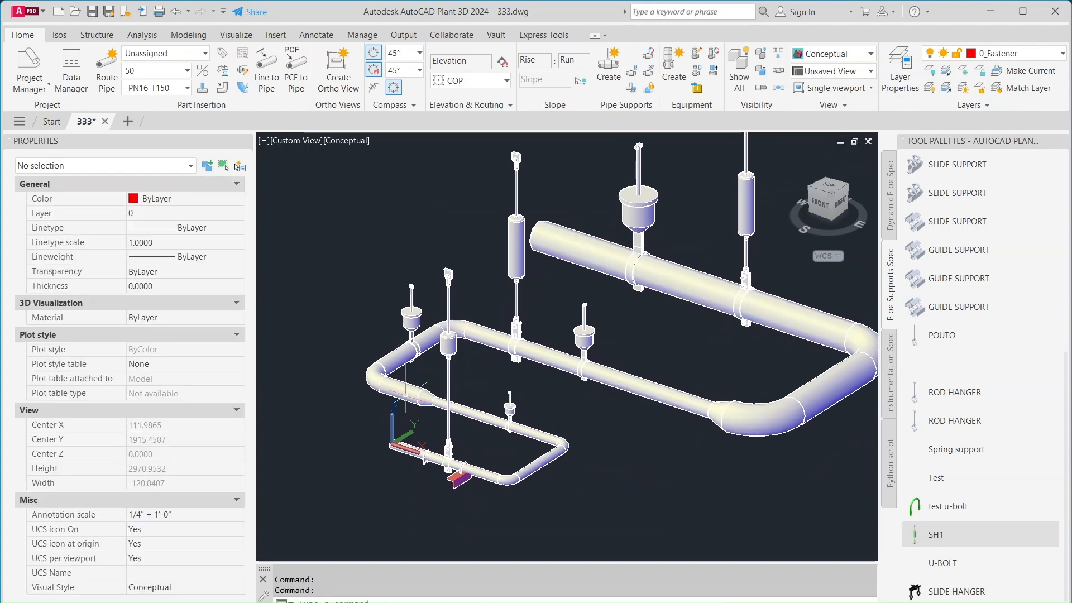
pyautogui.scroll(3, 449, 358)
pyautogui.click(454, 357)
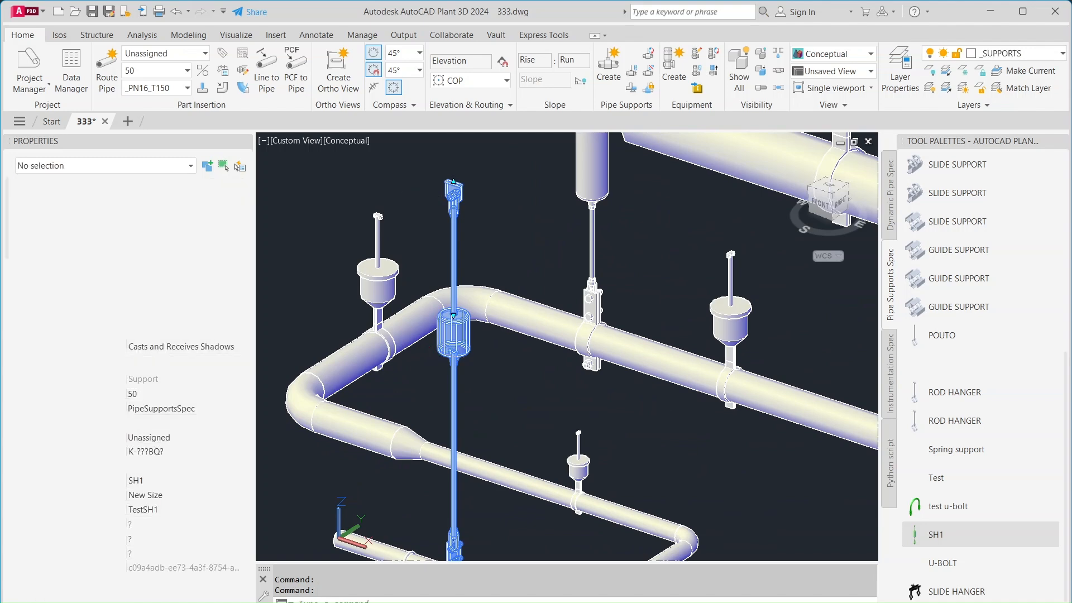
pyautogui.moveTo(443, 354); pyautogui.dragTo(465, 419, button='middle')
pyautogui.click(474, 250)
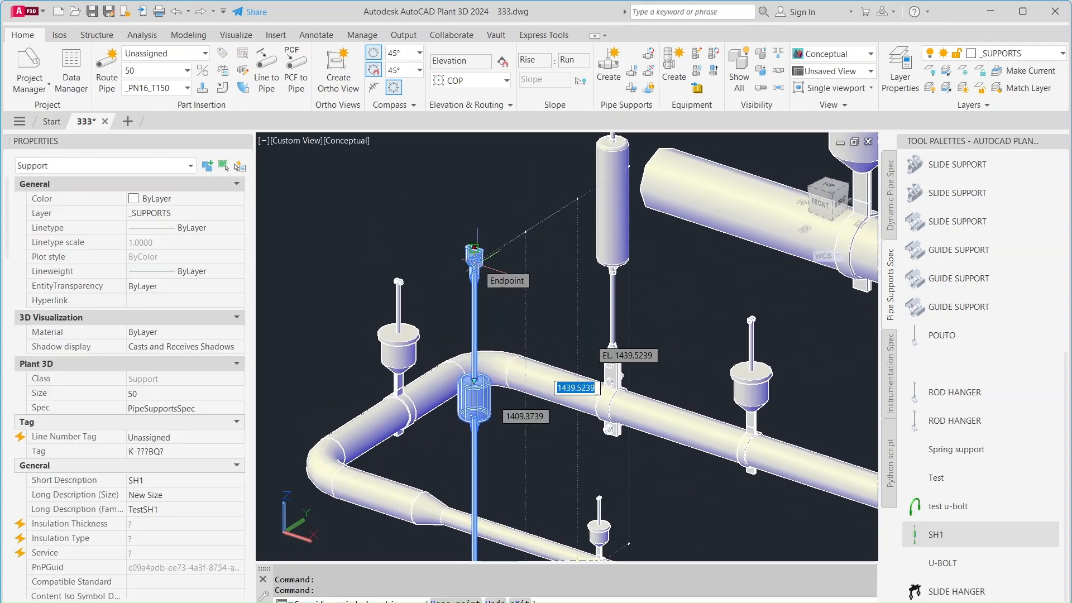
pyautogui.write('2000')
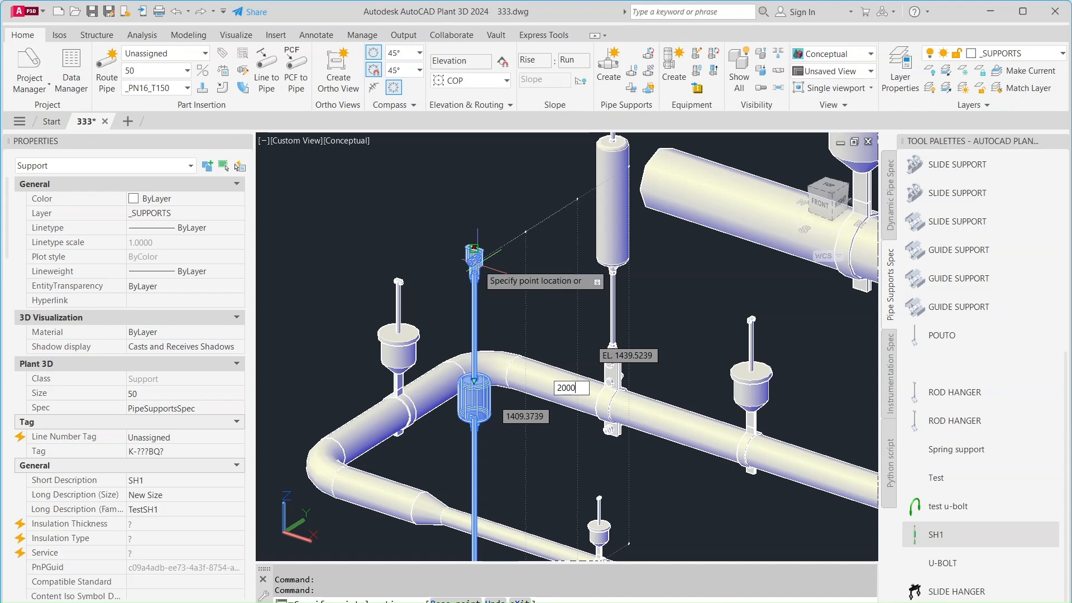
pyautogui.press('Return')
# Set the distance between the top end and the spring cage of the small pipe's SH1 hanger to 1000.
pyautogui.scroll(-2, 516, 341)
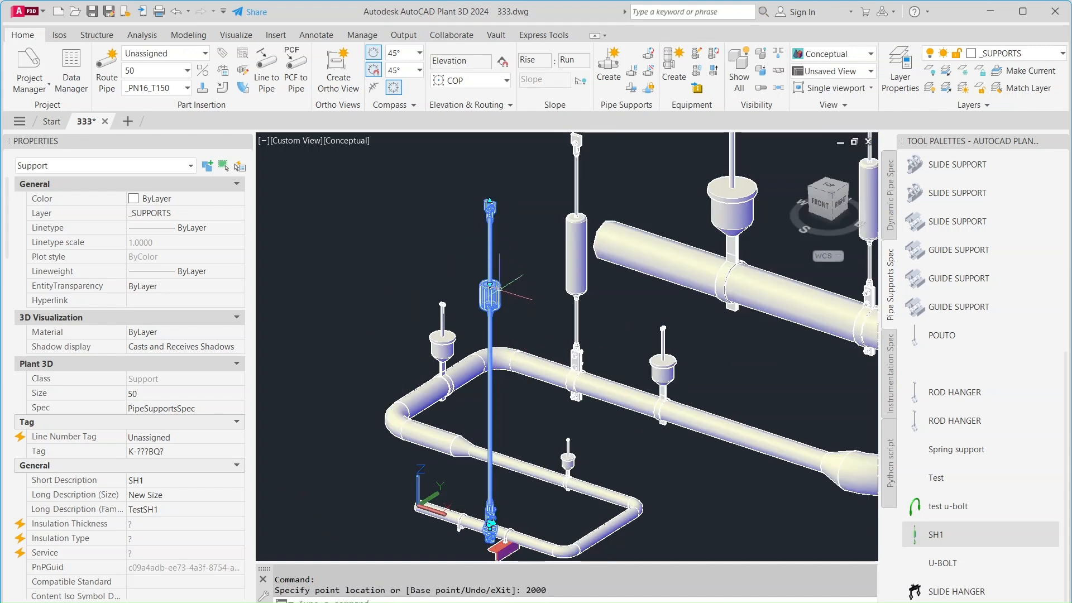
pyautogui.scroll(2, 490, 286)
pyautogui.click(485, 281)
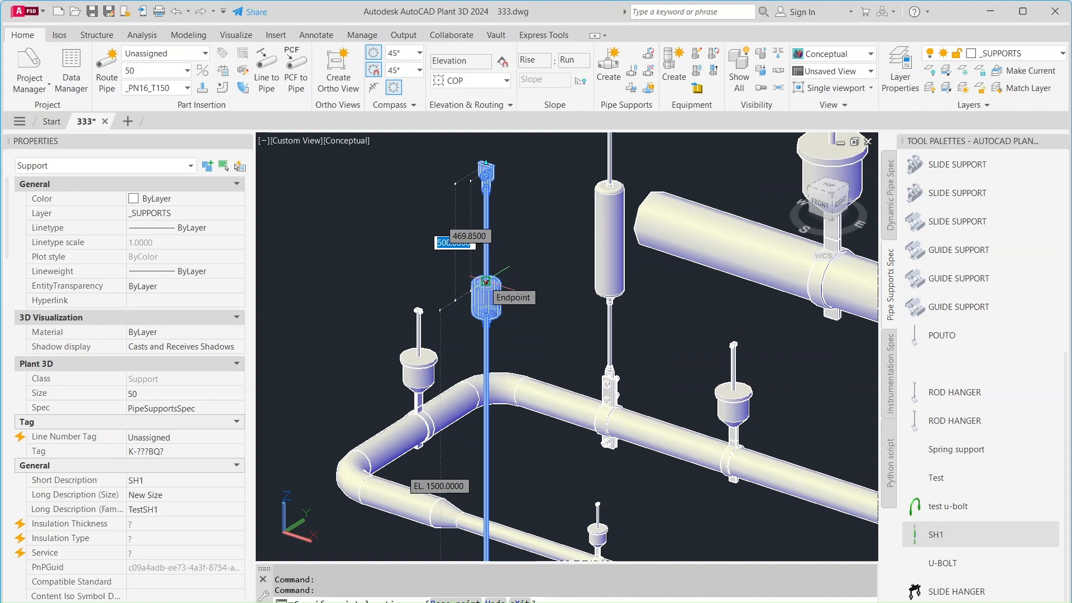
pyautogui.write('10')
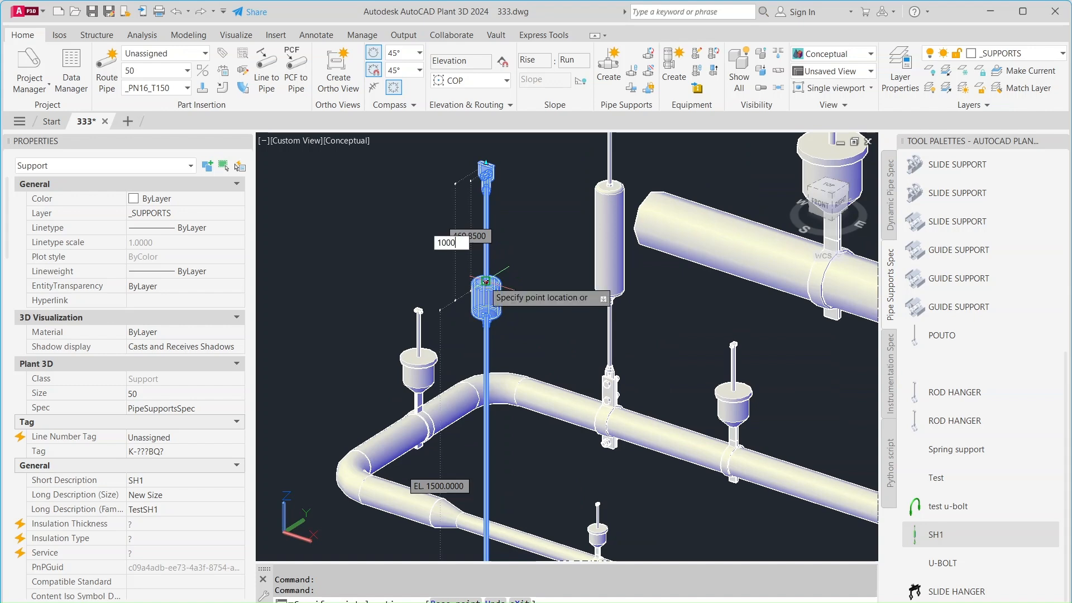
pyautogui.press('Return')
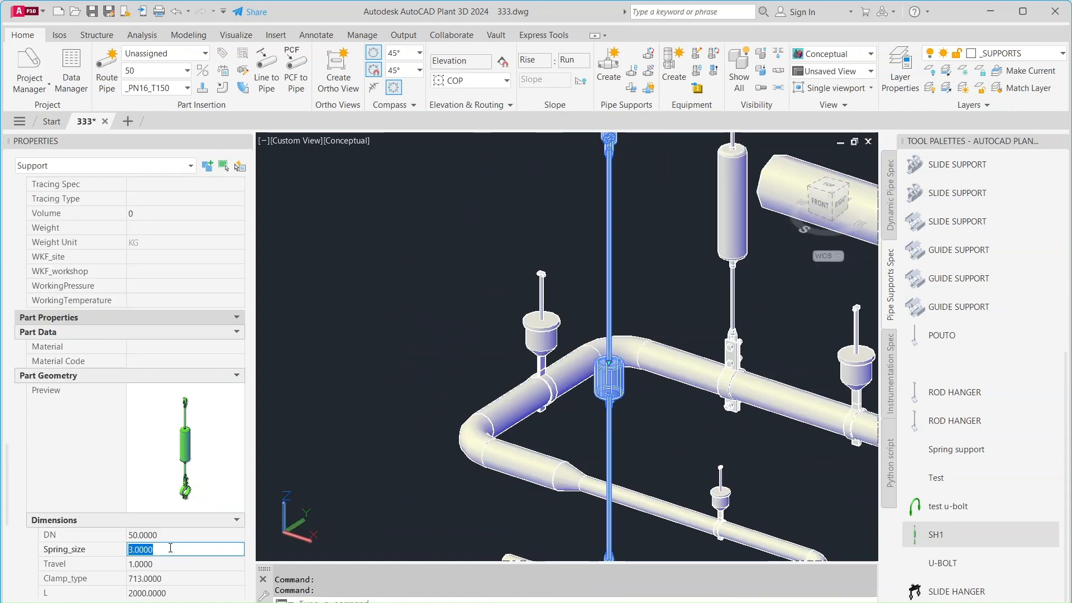
# Set the small pipe's SH1 hanger to Spring_size 6 and Travel 2.
pyautogui.write('6')
pyautogui.press('Tab')
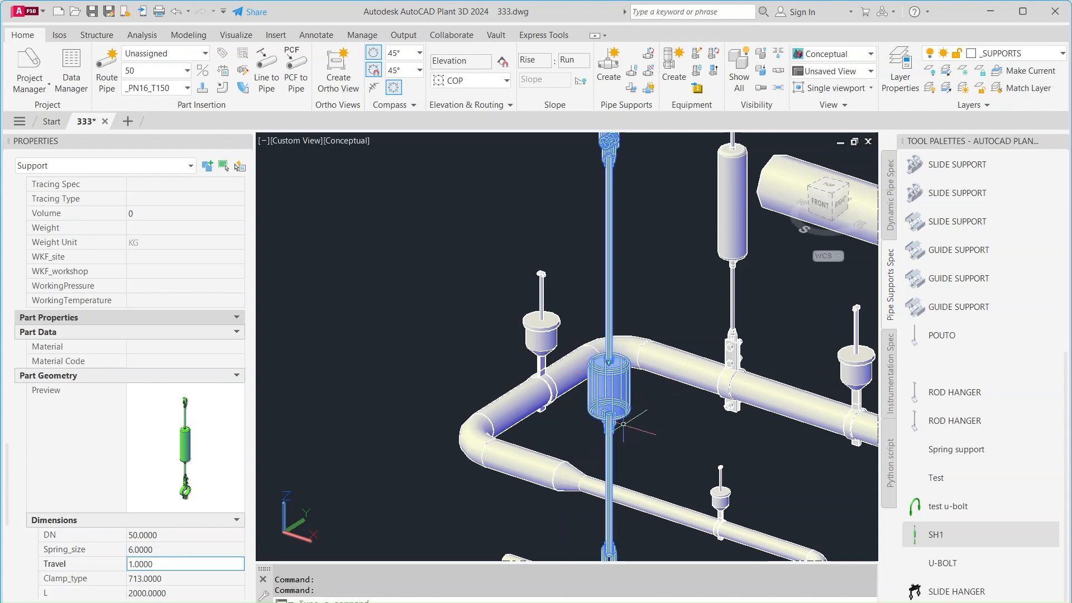
pyautogui.doubleClick(158, 566)
pyautogui.write('2')
pyautogui.press('Tab')
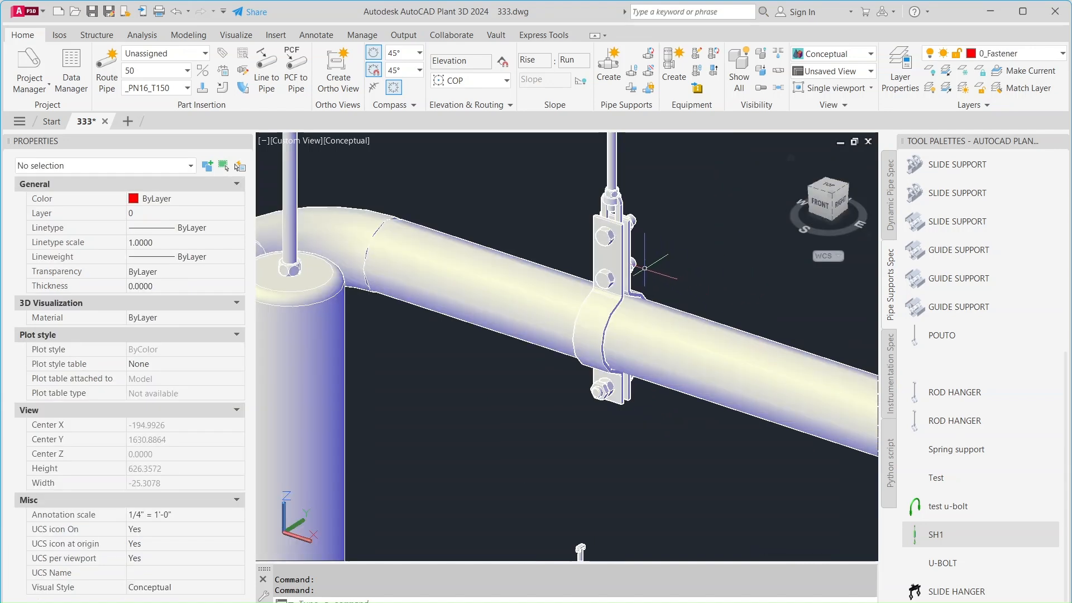
# Select the SH1 hanger on the long middle run and set its Clamp_type to 712.
pyautogui.click(619, 251)
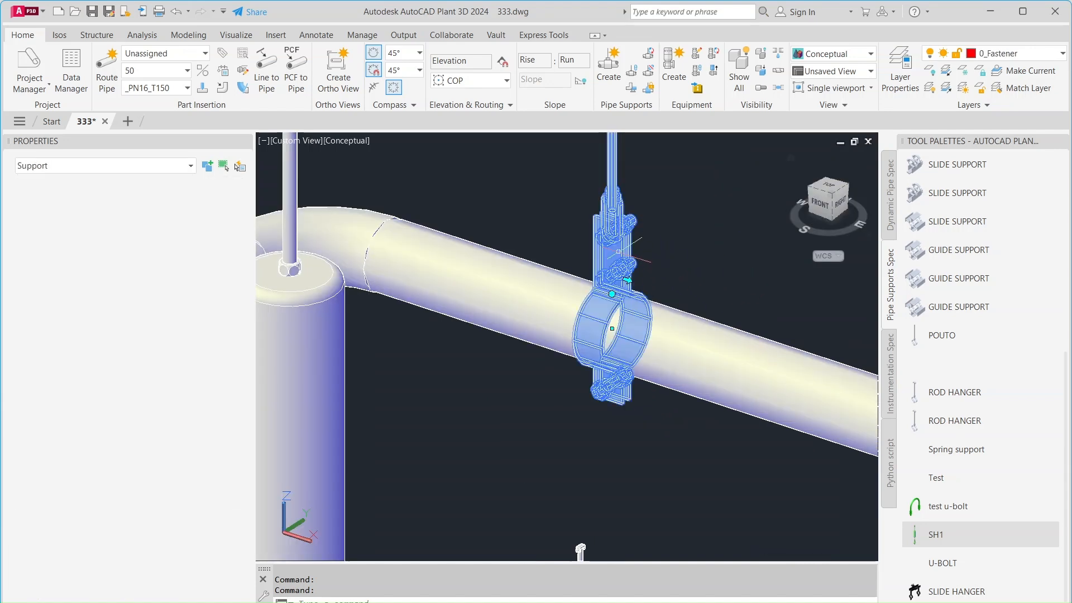
pyautogui.scroll(-15, 142, 528)
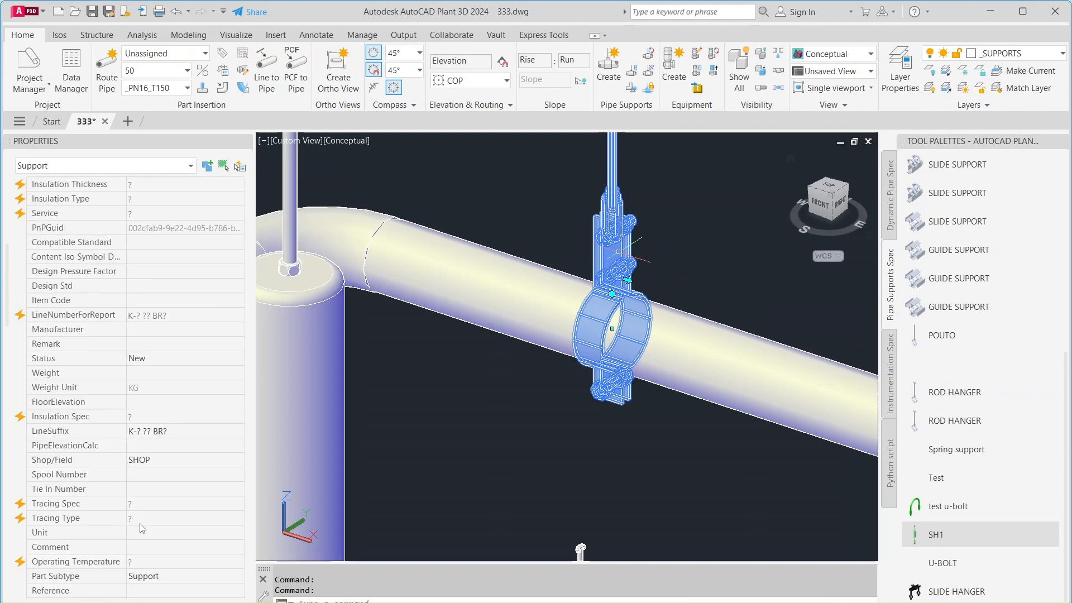
pyautogui.scroll(-15, 202, 528)
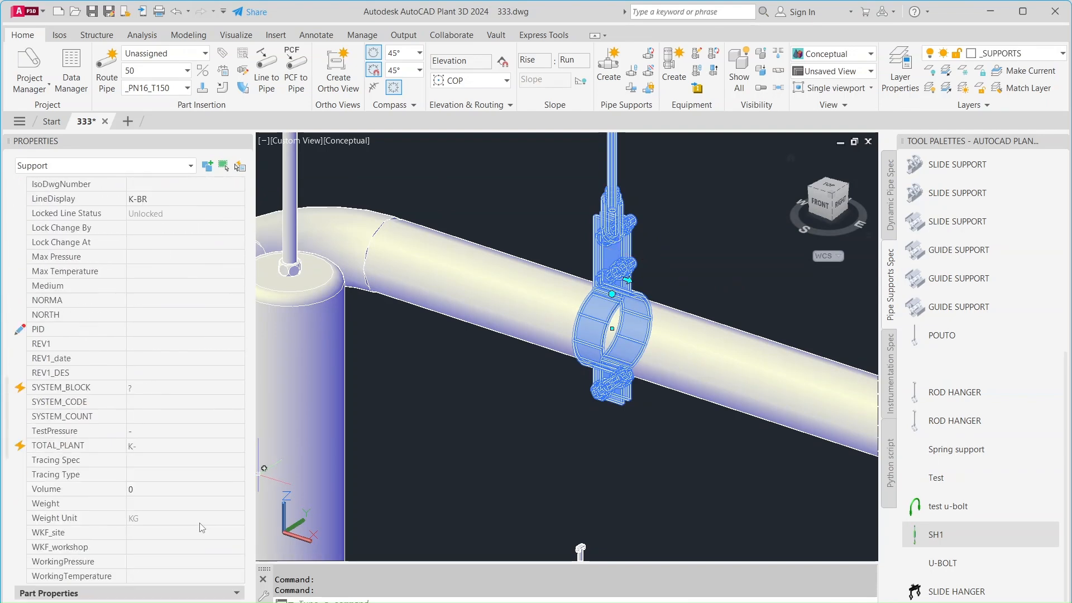
pyautogui.click(149, 448)
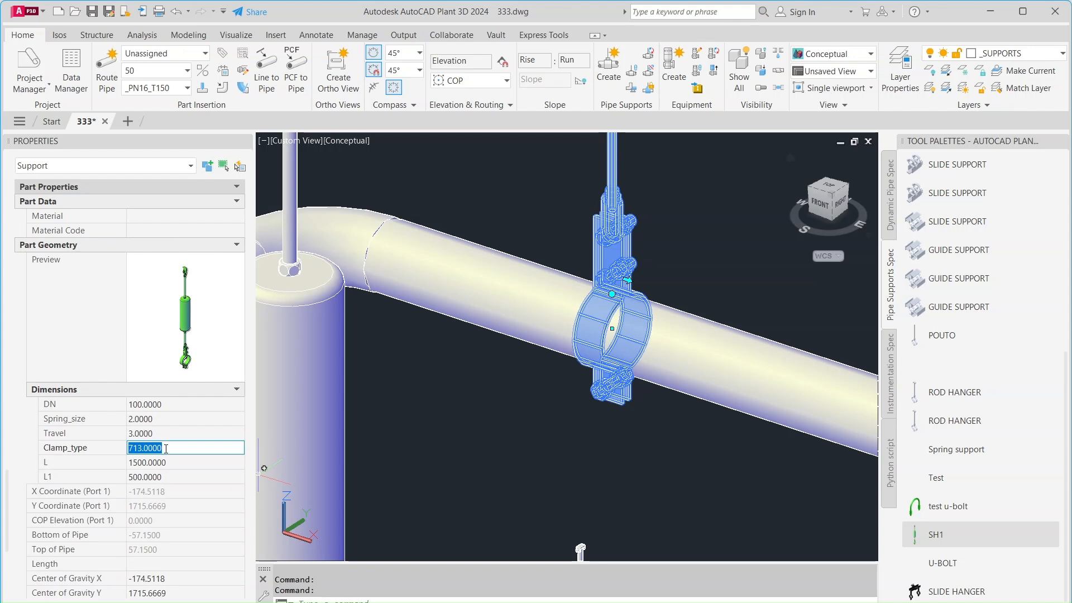
pyautogui.write('7')
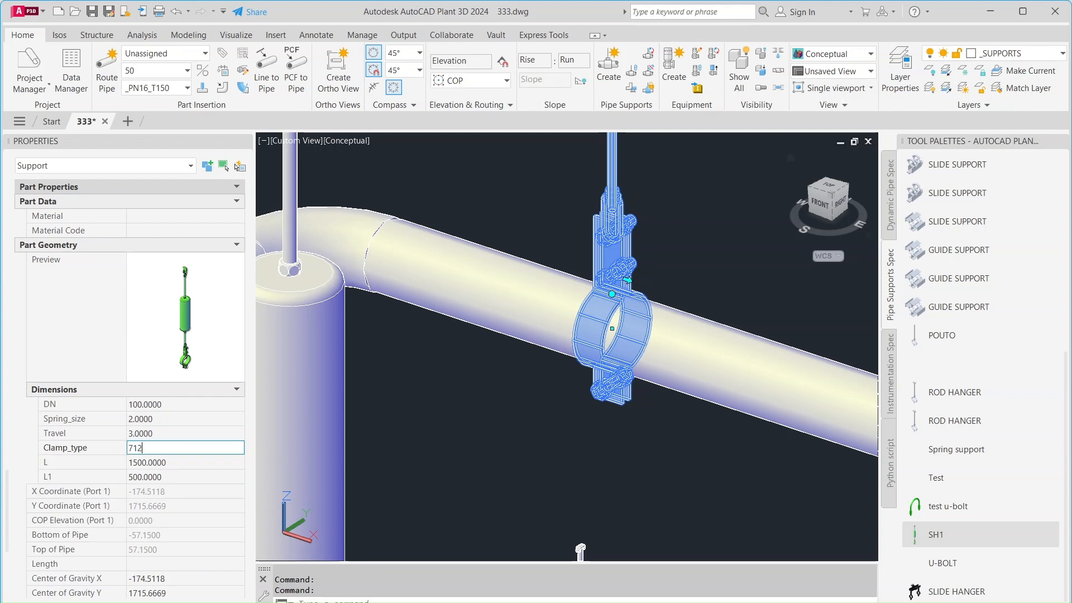
pyautogui.write('12')
pyautogui.press('Return')
pyautogui.press('Escape')
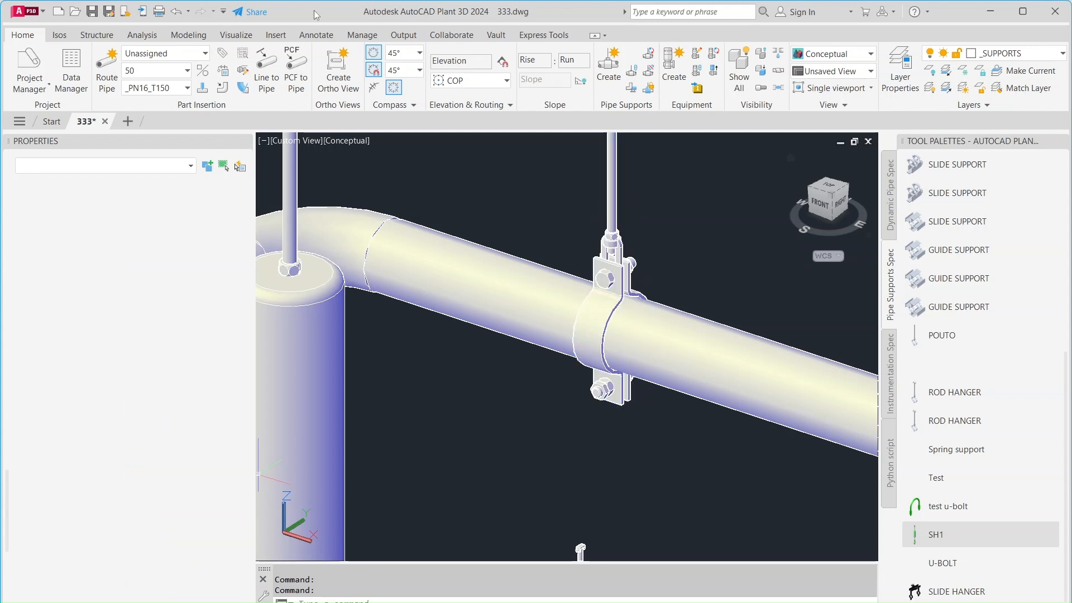
# Set the insulation thickness of the long middle run's pipe line to 80 and turn on the insulation display.
pyautogui.scroll(5, 641, 281)
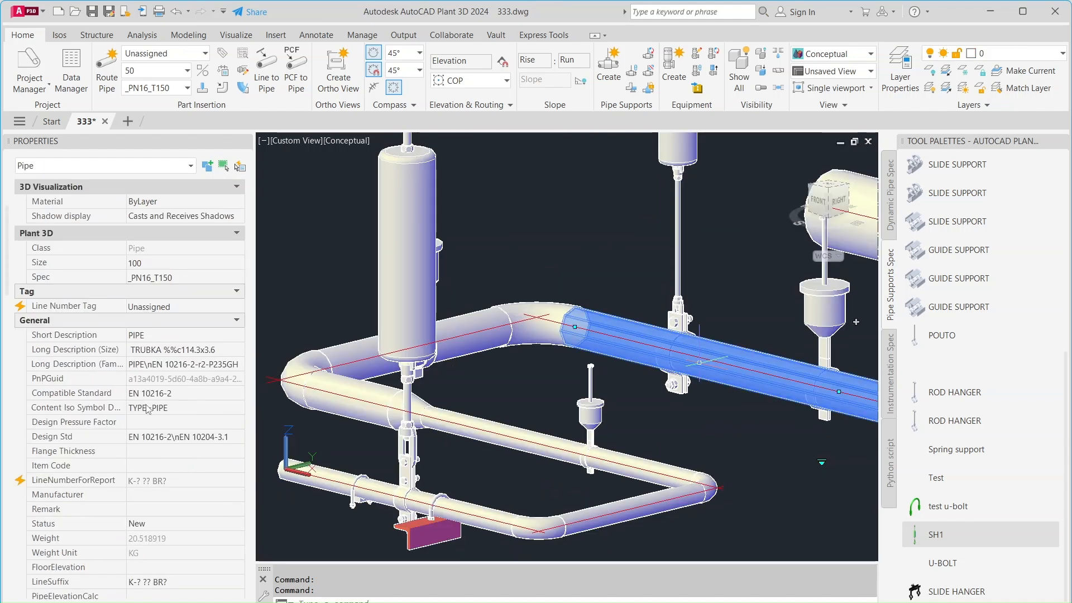
pyautogui.scroll(-3, 148, 409)
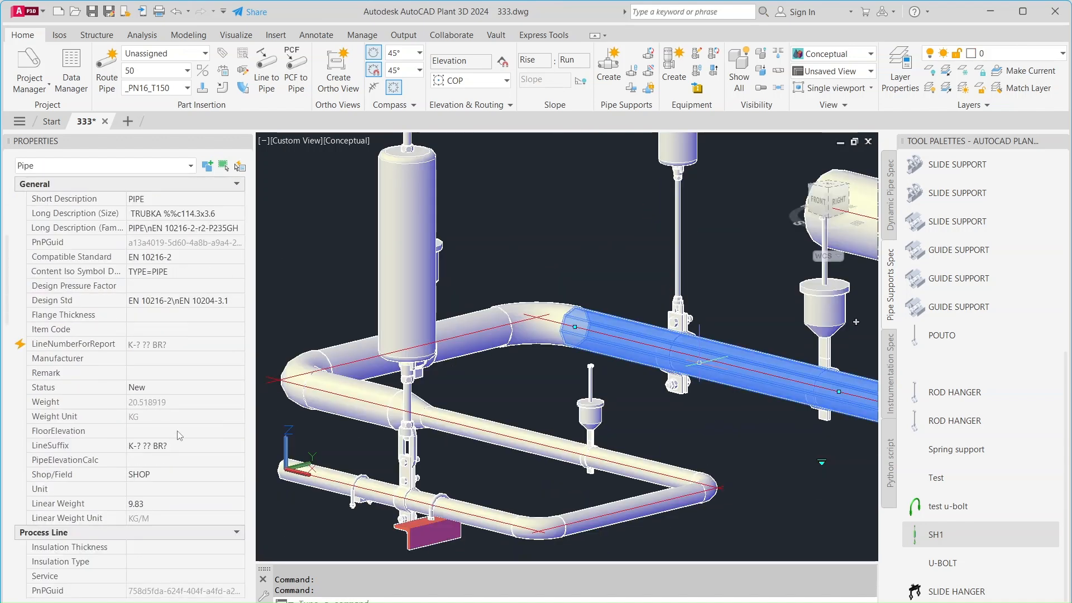
pyautogui.scroll(-3, 179, 435)
pyautogui.click(190, 419)
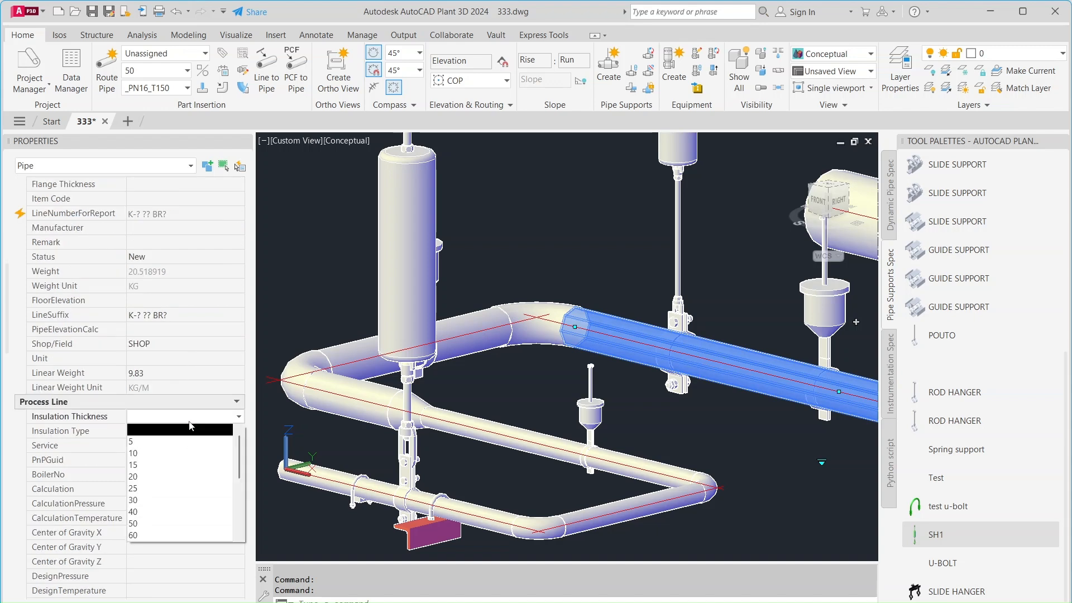
pyautogui.scroll(-1, 162, 525)
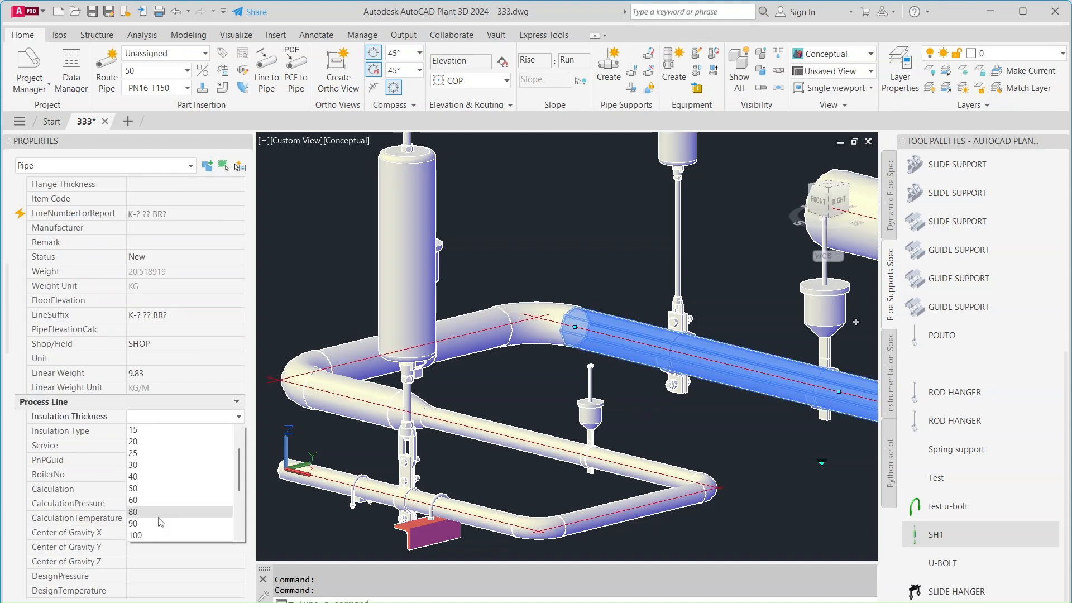
pyautogui.click(159, 513)
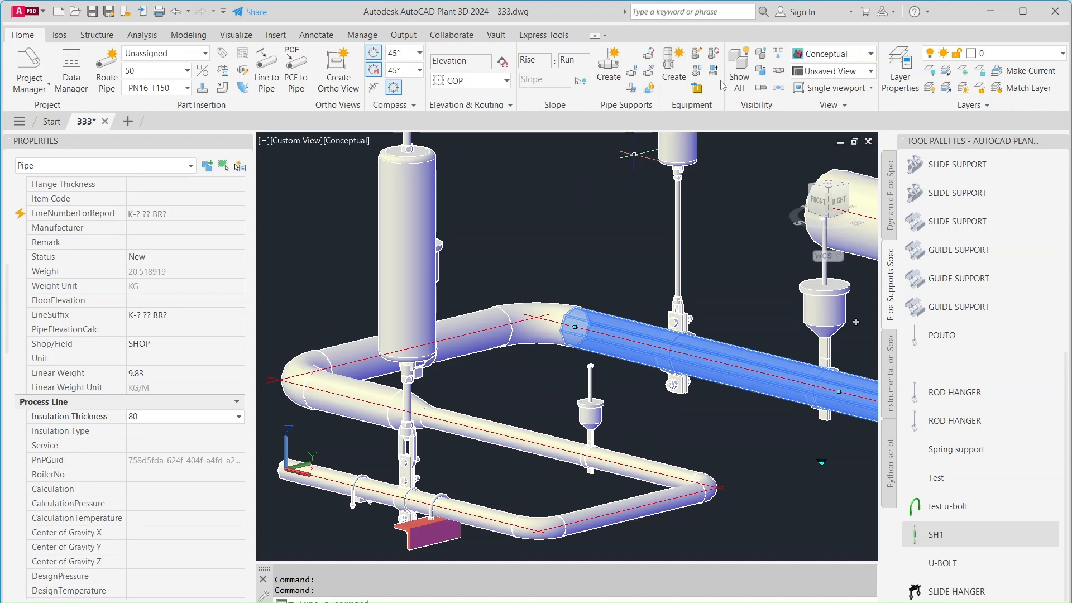
pyautogui.click(778, 70)
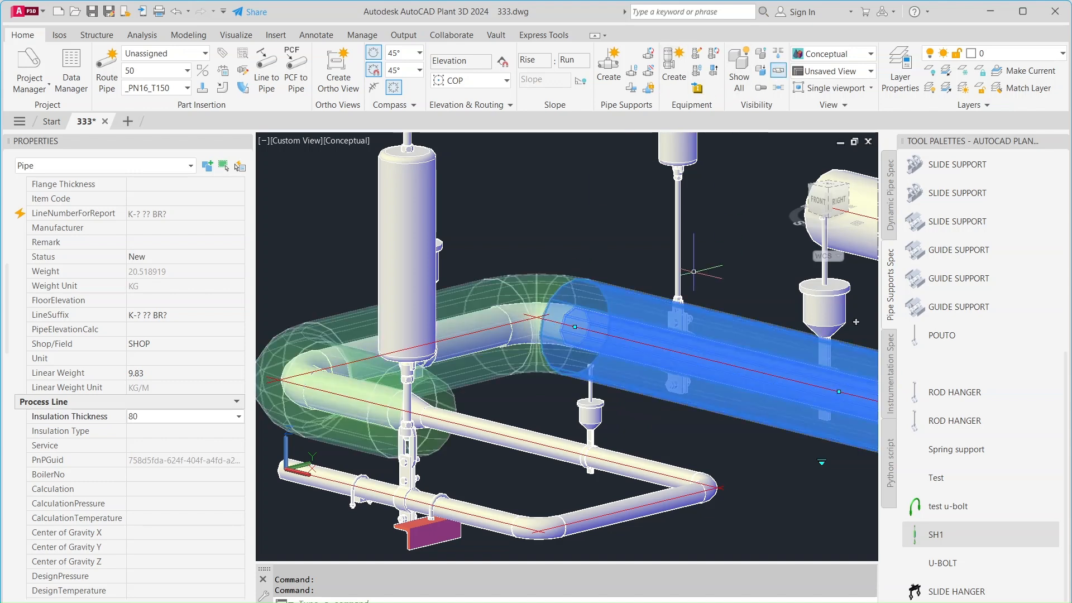
pyautogui.scroll(3, 706, 285)
pyautogui.press('Escape')
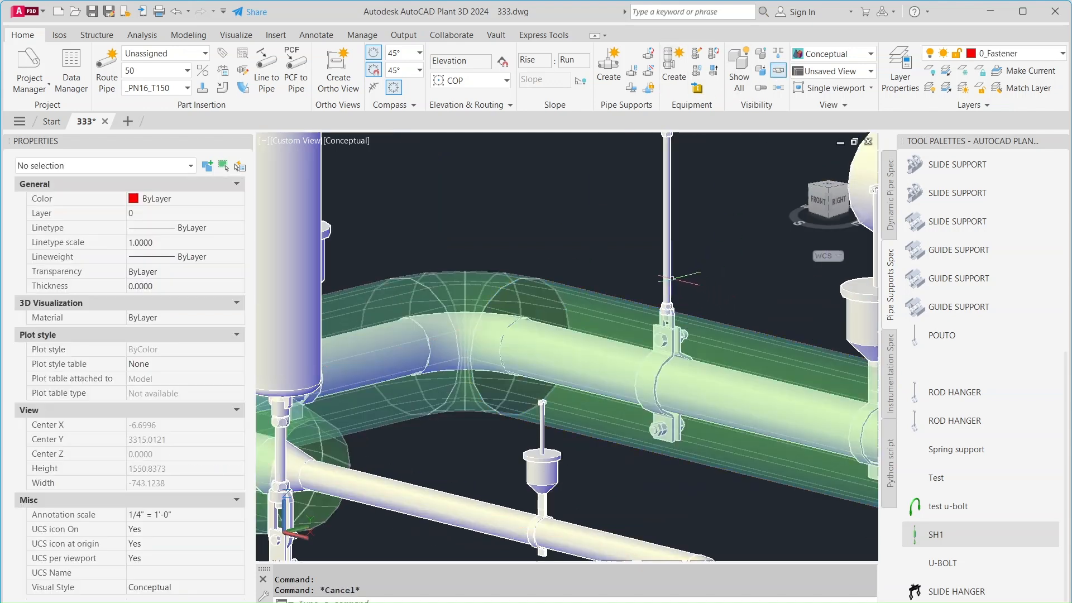
# Set the Clamp_type of the SH1 hanger on the insulated middle run to 713.
pyautogui.scroll(2, 675, 343)
pyautogui.keyDown('shift'); pyautogui.moveTo(676, 347); pyautogui.dragTo(647, 352, button='middle'); pyautogui.keyUp('shift')
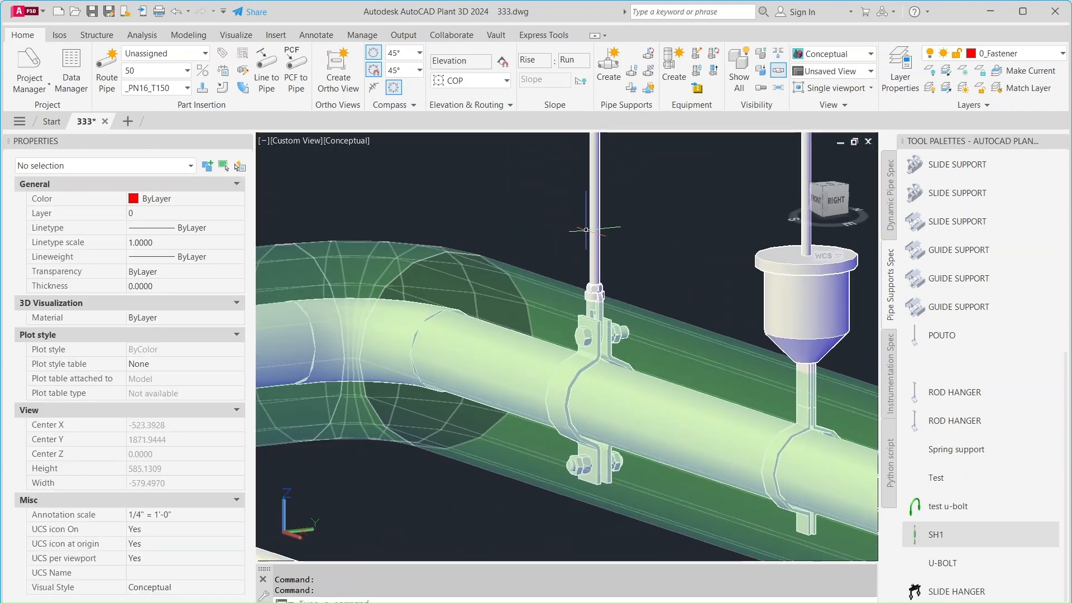
pyautogui.click(587, 229)
pyautogui.press('Escape')
pyautogui.click(595, 232)
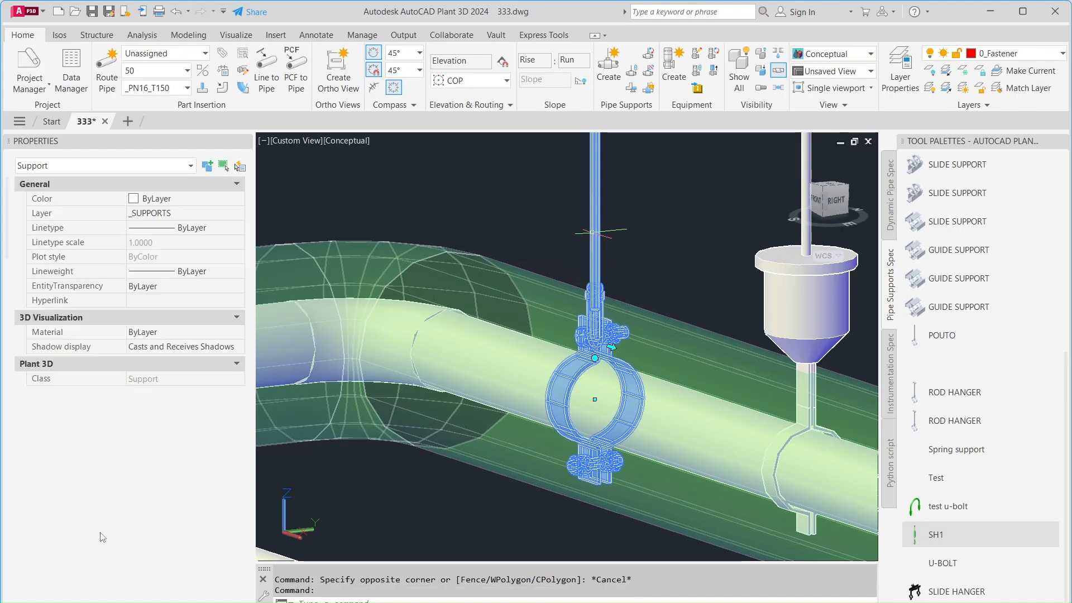
pyautogui.scroll(-15, 84, 503)
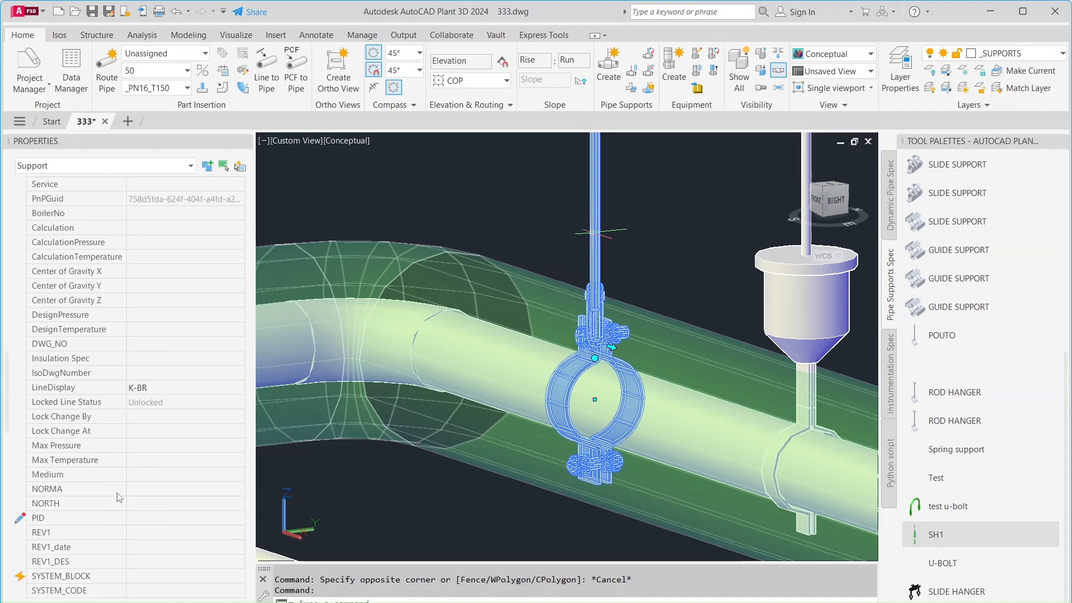
pyautogui.scroll(-7, 117, 496)
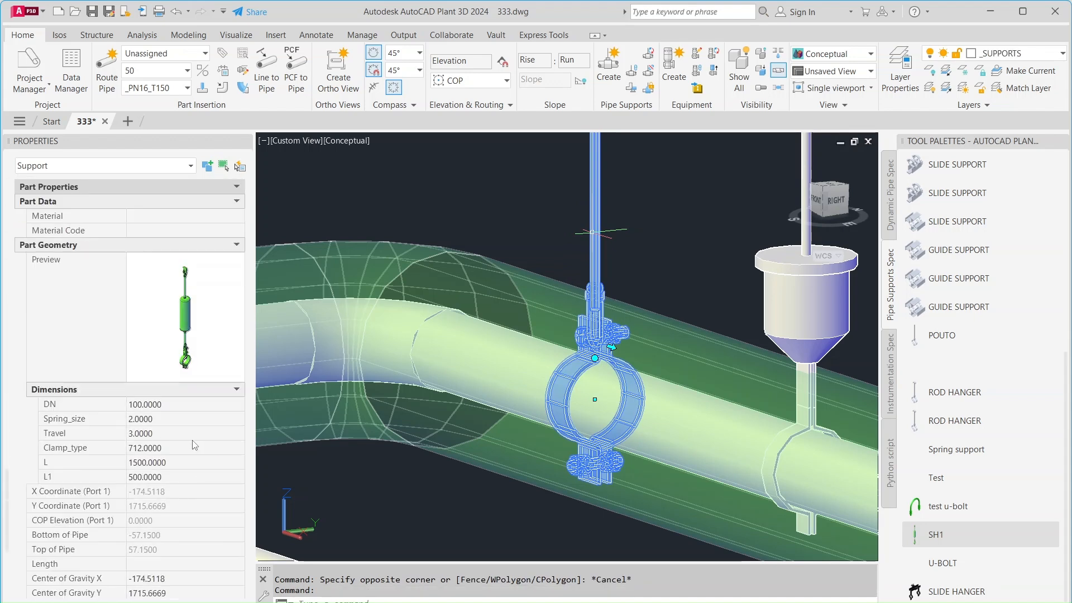
pyautogui.click(186, 448)
pyautogui.write('713')
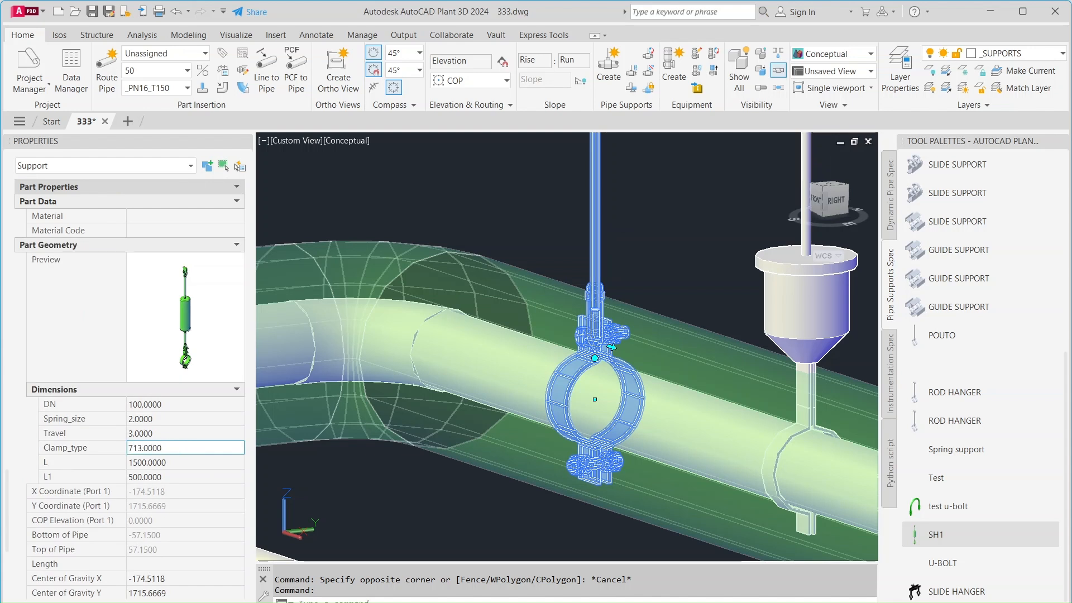
pyautogui.press('Tab')
pyautogui.press('Escape')
pyautogui.scroll(2, 484, 363)
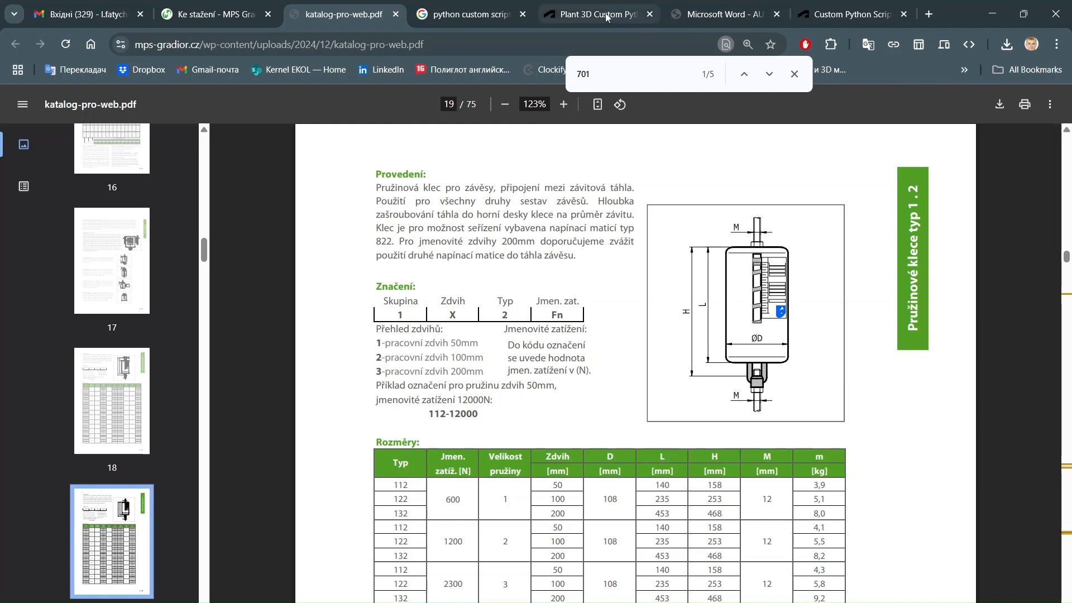
# Switch to the Autodesk article on Plant 3D custom Python scripting in the browser and view its attached custom script handout PDF.
pyautogui.click(597, 15)
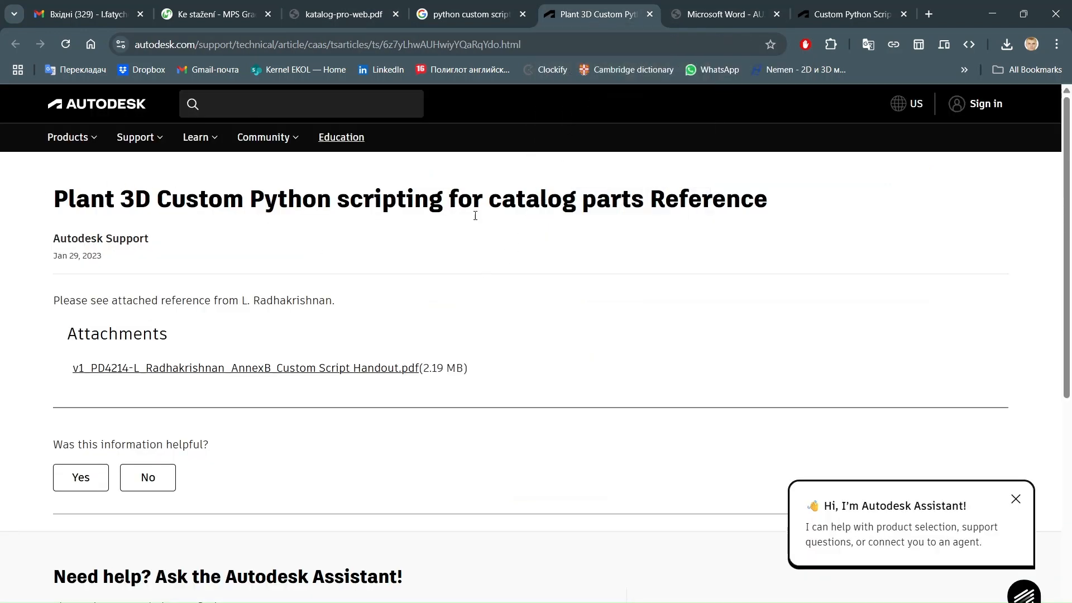
pyautogui.click(364, 370)
pyautogui.click(710, 21)
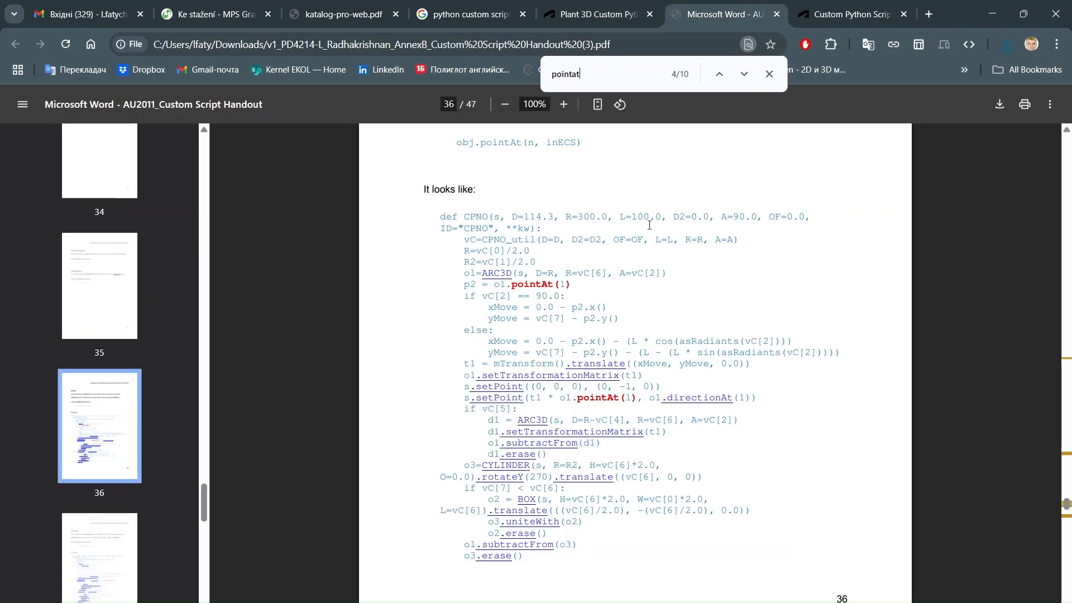
# Go back from the pointAt section to the handout's beginning and view the Primitives list and the introduction to component scripts.
pyautogui.scroll(5, 648, 222)
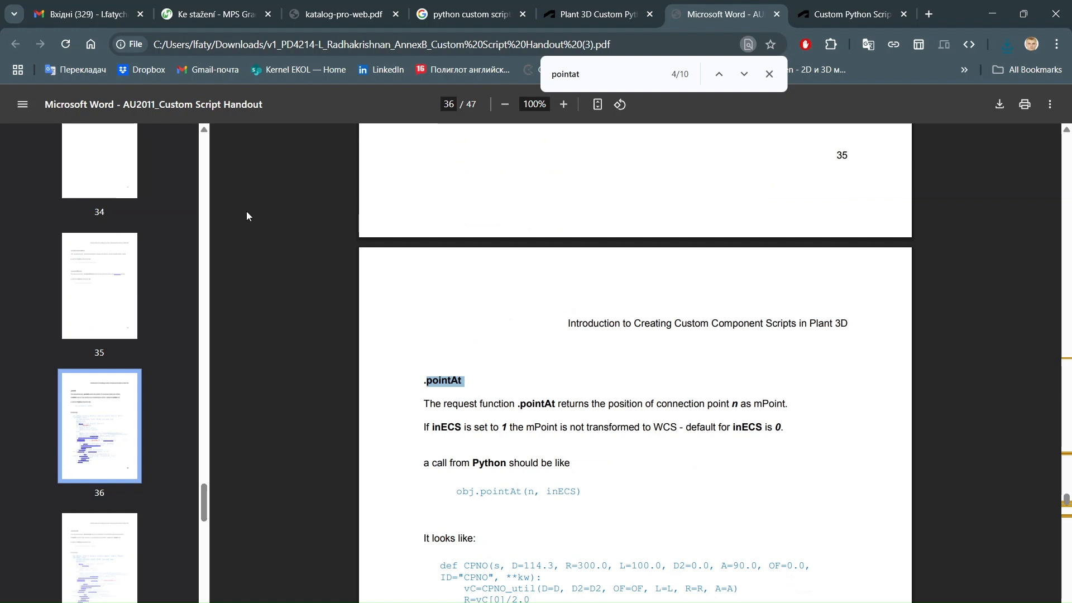
pyautogui.moveTo(204, 503); pyautogui.dragTo(205, 166)
pyautogui.click(98, 346)
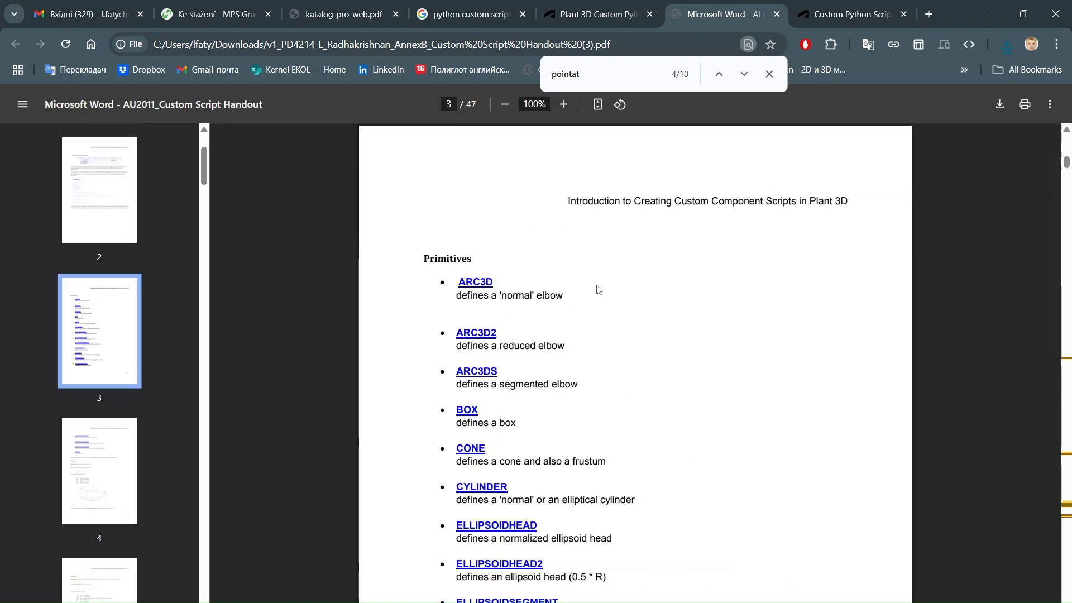
pyautogui.scroll(20, 597, 289)
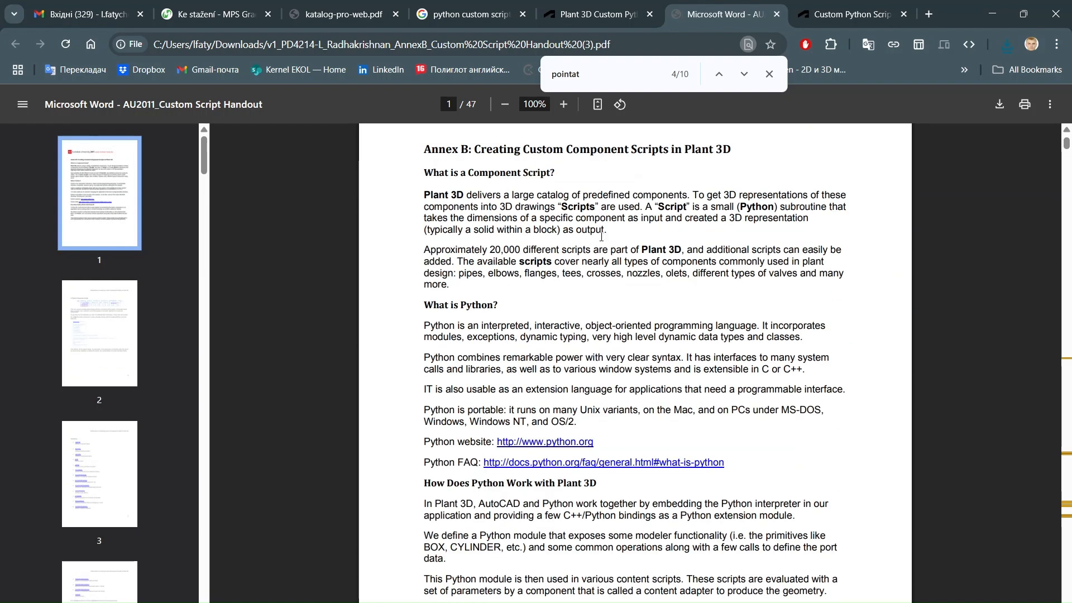
pyautogui.click(184, 15)
pyautogui.click(321, 46)
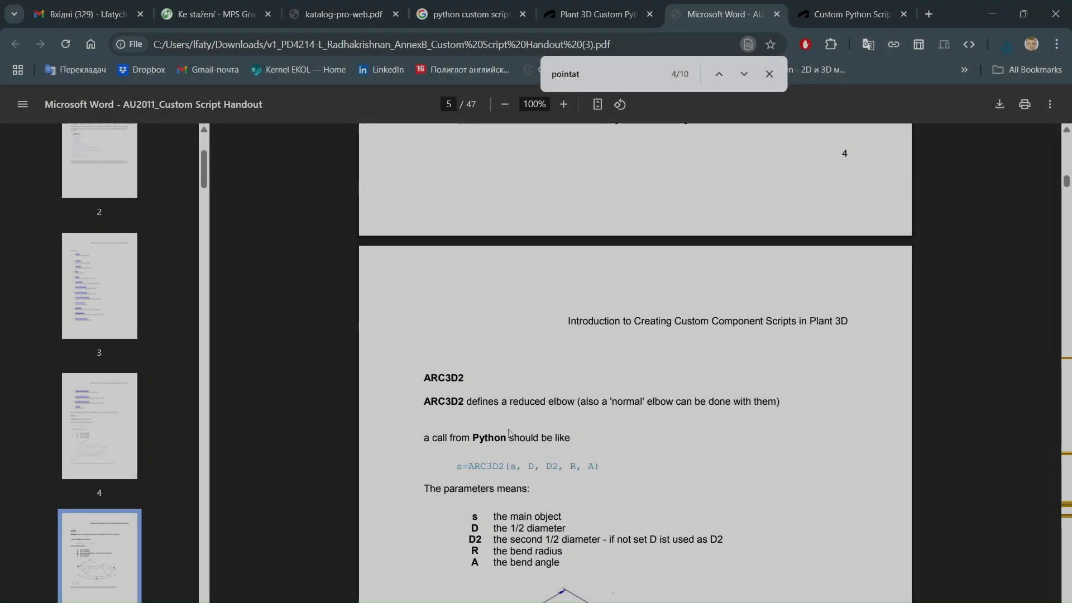
# Examine the ARC3D primitive in the handout and highlight its Python call ARC3D(s, D, R, A).
pyautogui.scroll(4, 509, 433)
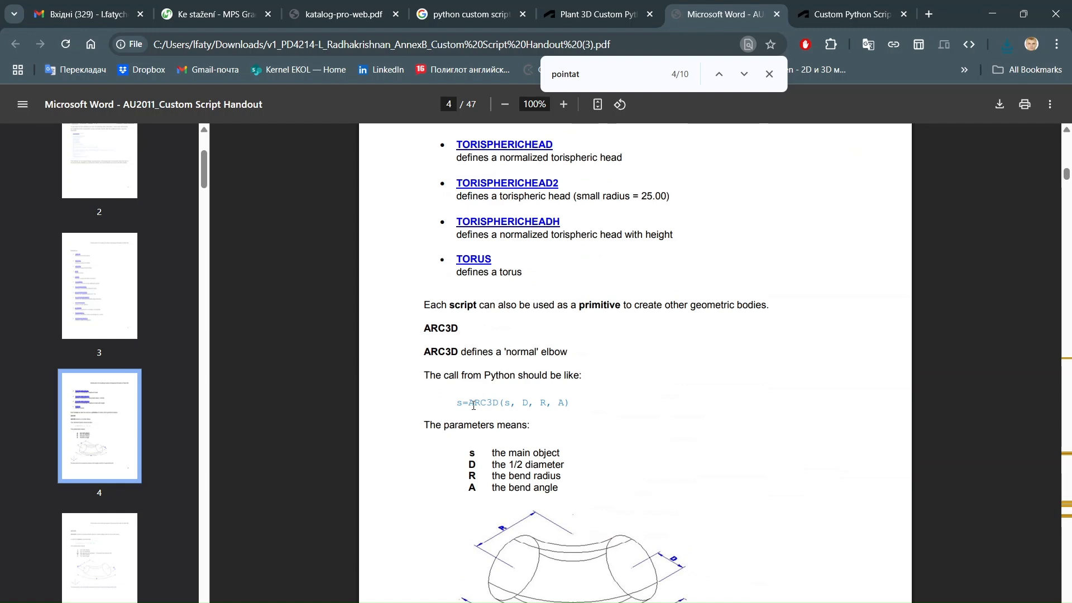
pyautogui.moveTo(475, 405); pyautogui.dragTo(569, 404)
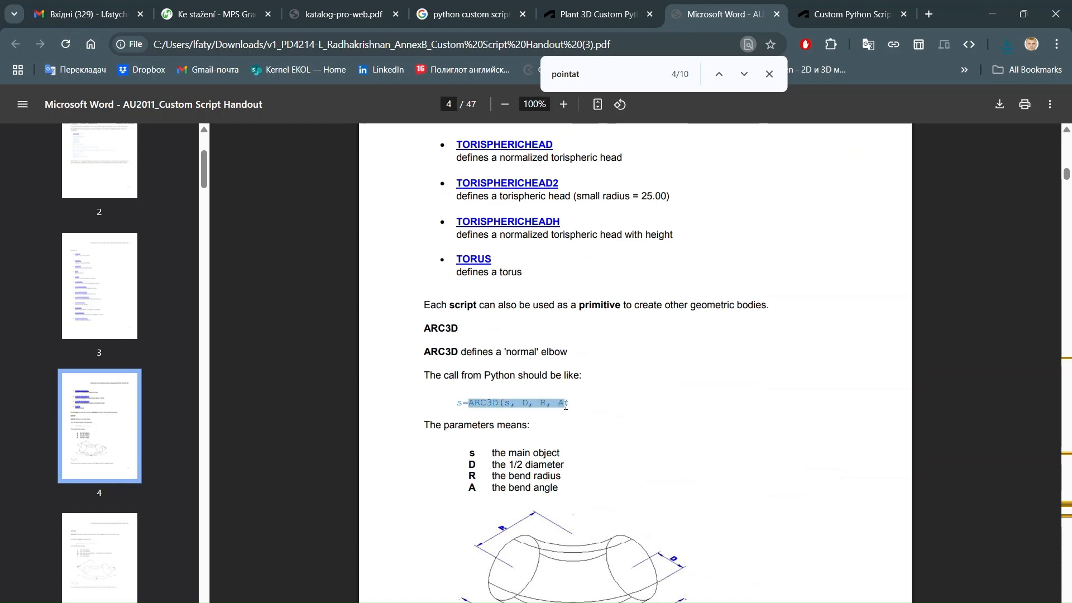
pyautogui.click(529, 445)
pyautogui.moveTo(469, 403); pyautogui.dragTo(568, 404)
# Find the BOX primitive in the handout and highlight its Python call BOX(s, L, W, H).
pyautogui.scroll(-10, 589, 462)
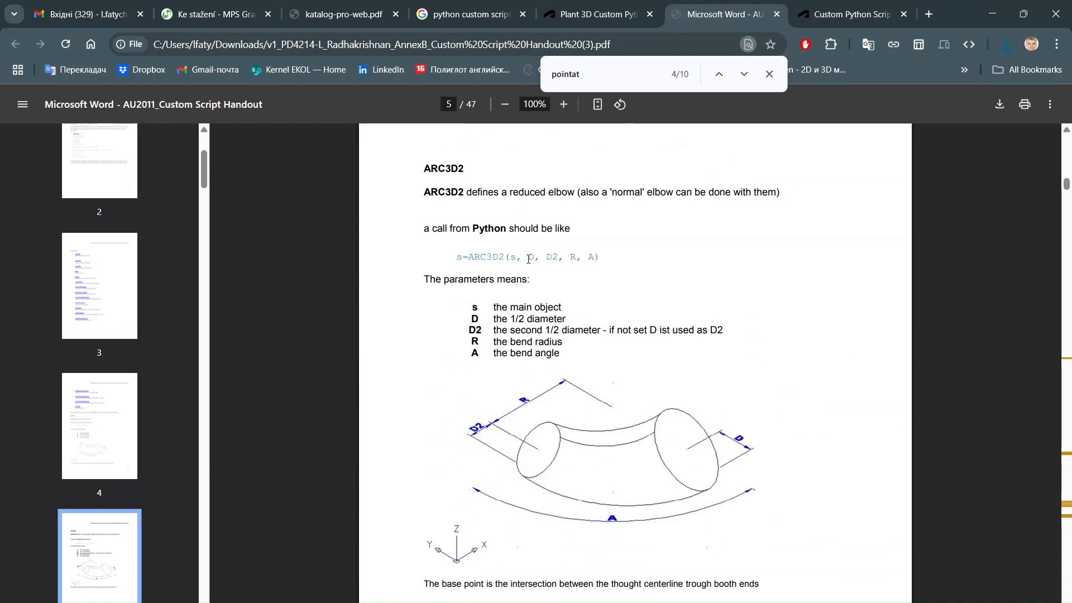
pyautogui.scroll(-18, 637, 332)
pyautogui.scroll(-9, 586, 354)
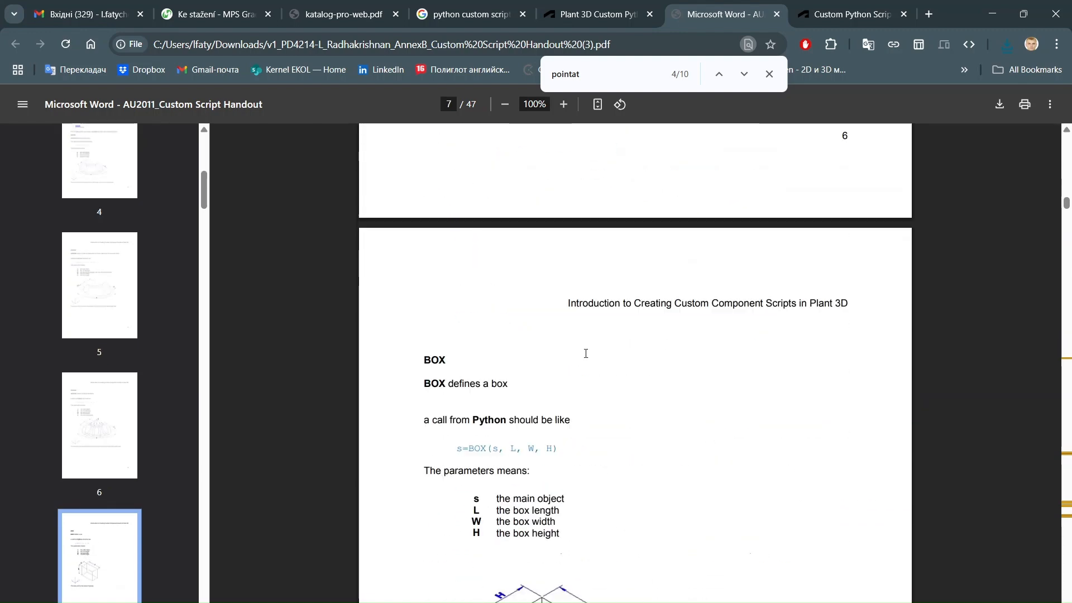
pyautogui.scroll(-7, 586, 354)
pyautogui.scroll(4, 586, 353)
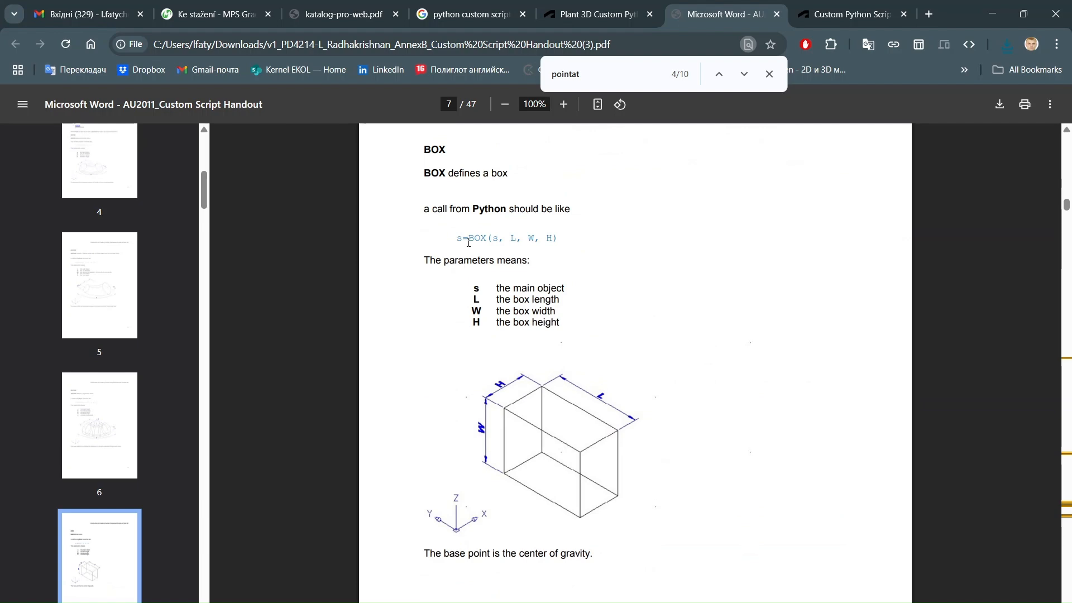
pyautogui.moveTo(469, 239); pyautogui.dragTo(565, 239)
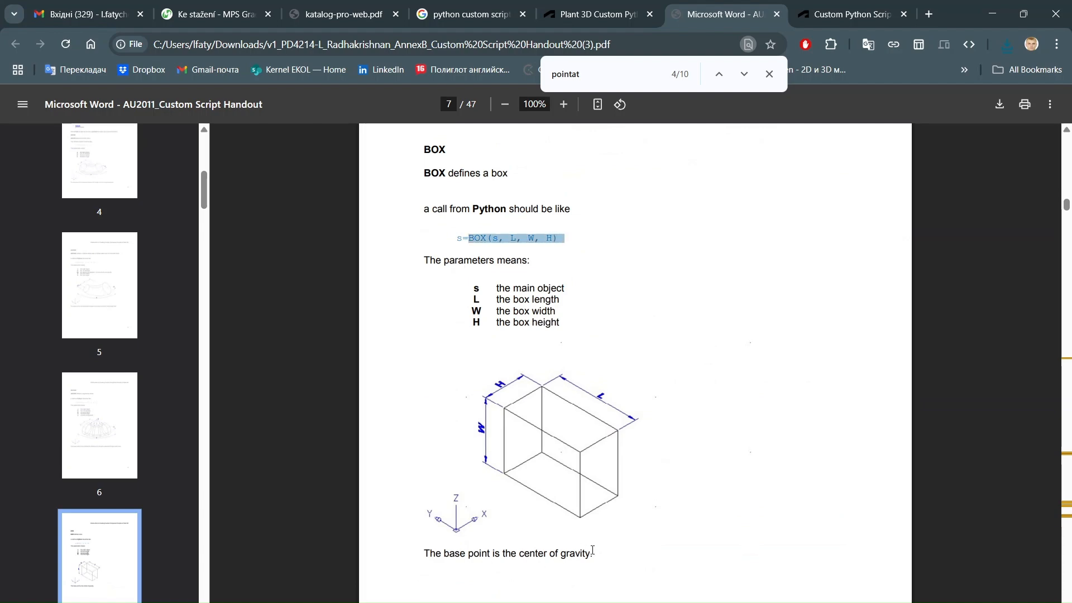
# Switch to shapes.py in Visual Studio Code and highlight the TORUS call inside the Torus class.
pyautogui.hotkey('alt', 'Tab')
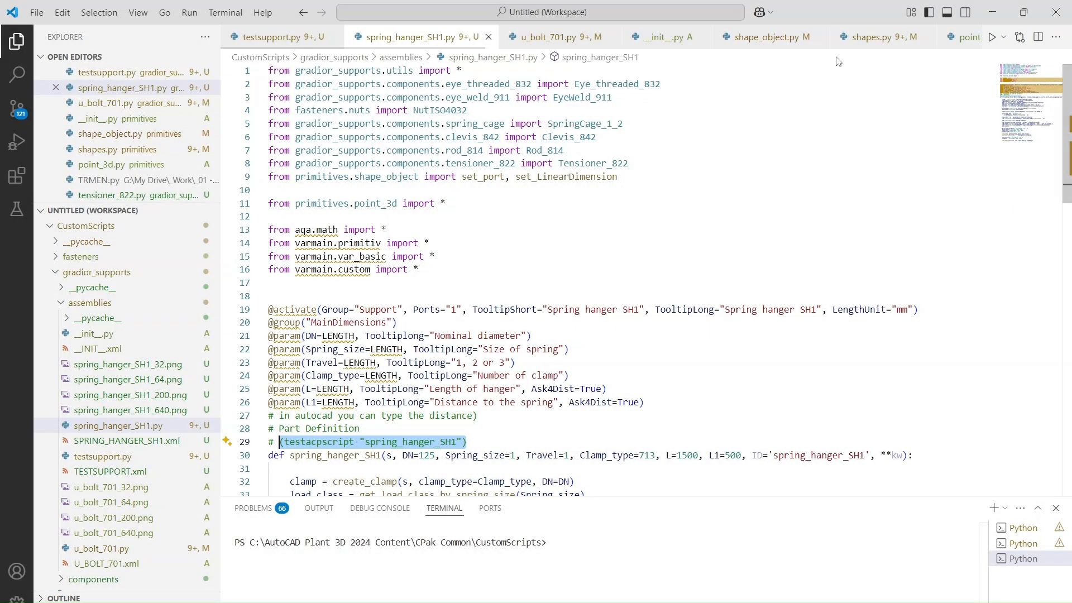
pyautogui.click(871, 37)
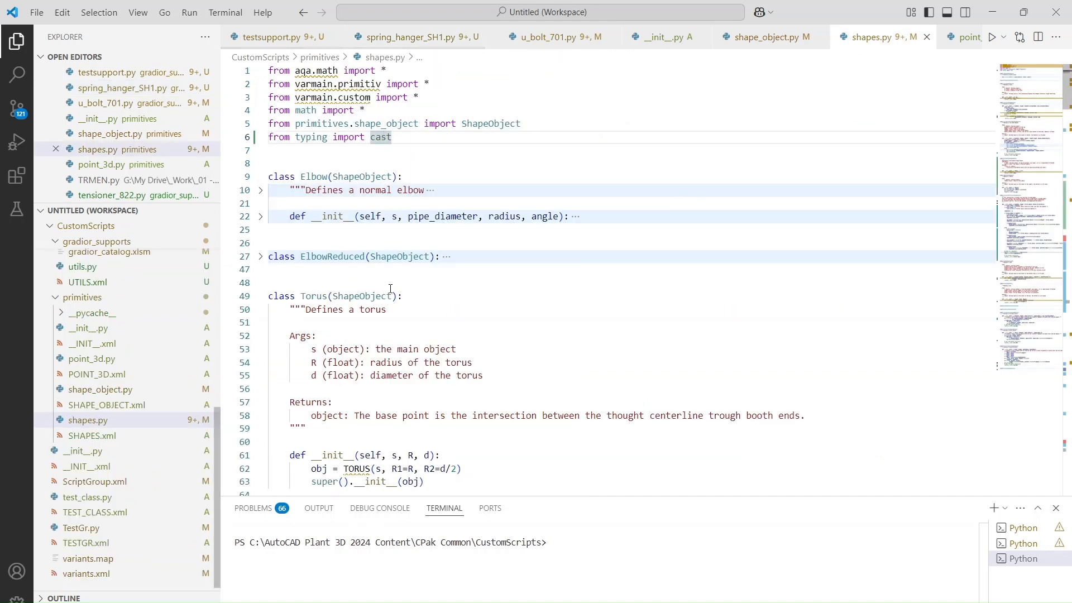
pyautogui.scroll(-2, 319, 338)
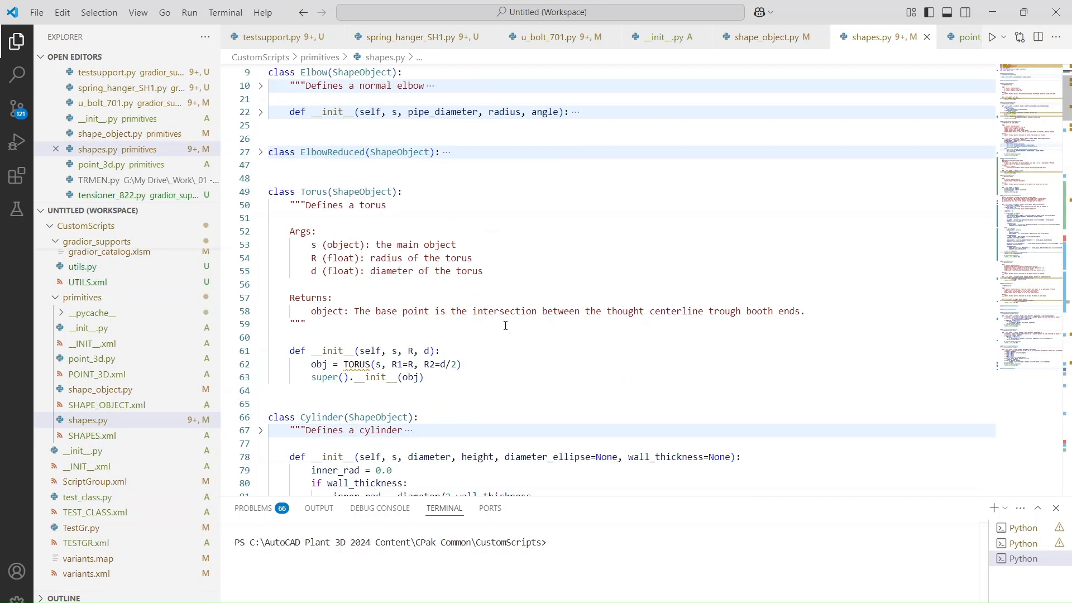
pyautogui.scroll(-2, 497, 321)
pyautogui.moveTo(344, 294); pyautogui.dragTo(462, 294)
# Examine the Cylinder class in shapes.py, highlighting the CYLINDER calls for the normal and the elliptical cylinder.
pyautogui.scroll(-2, 499, 338)
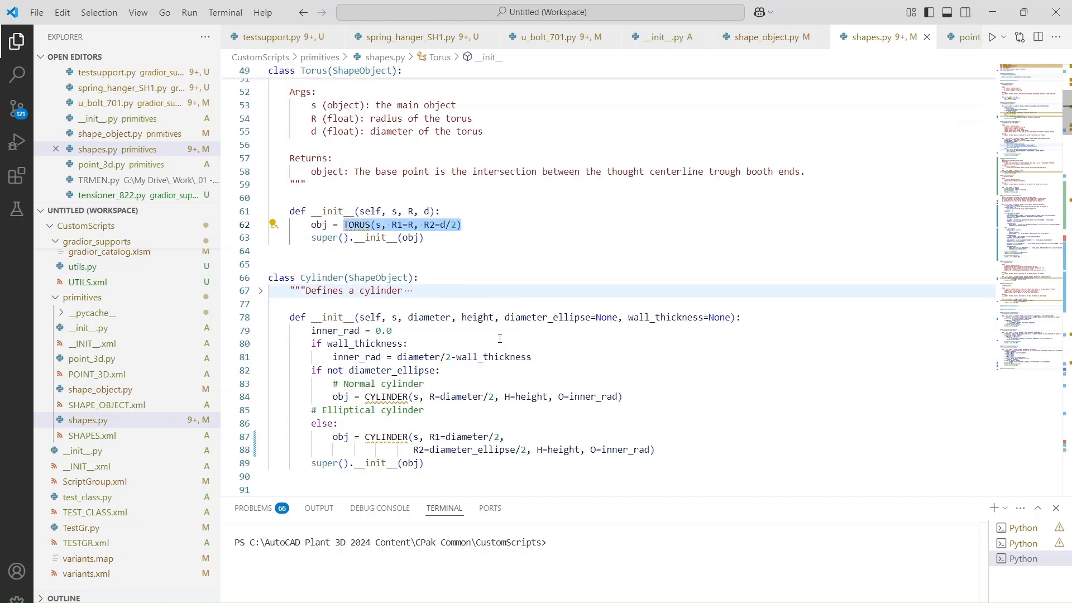
pyautogui.moveTo(365, 397); pyautogui.dragTo(623, 397)
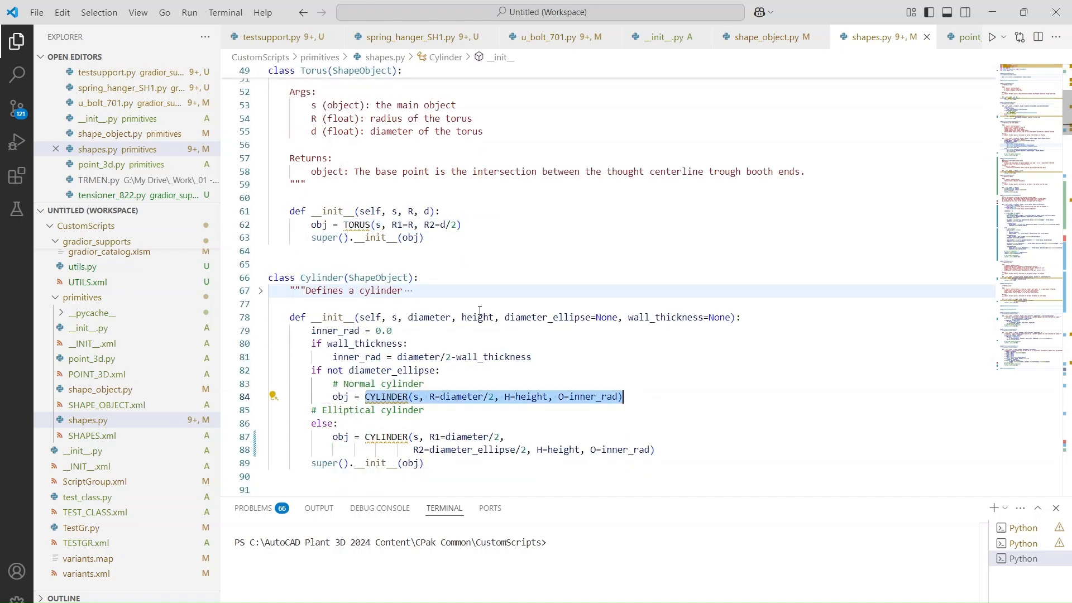
pyautogui.scroll(-2, 373, 281)
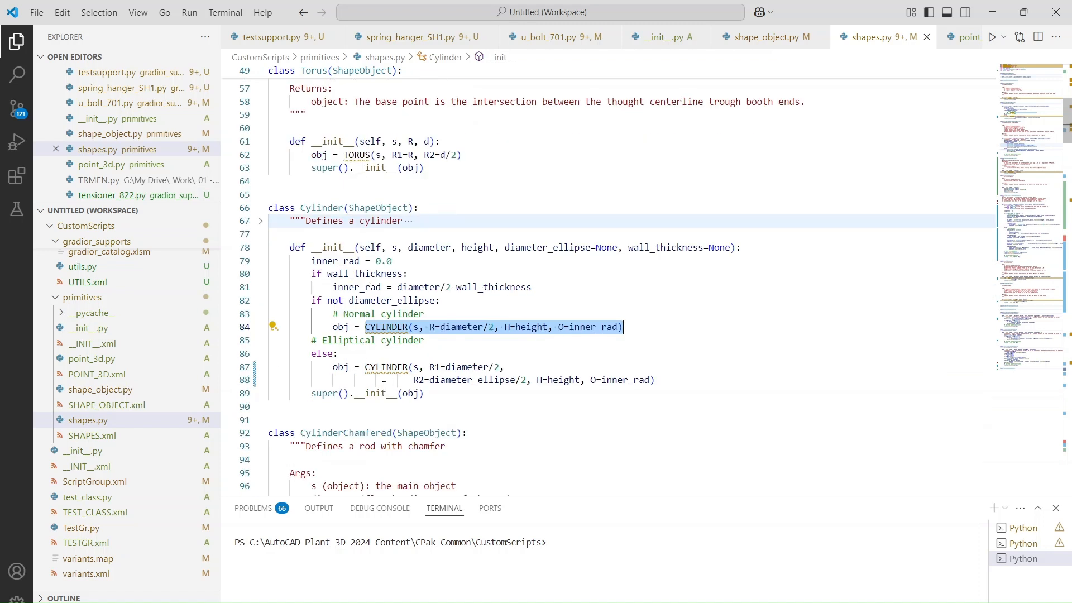
pyautogui.moveTo(365, 367); pyautogui.dragTo(654, 380)
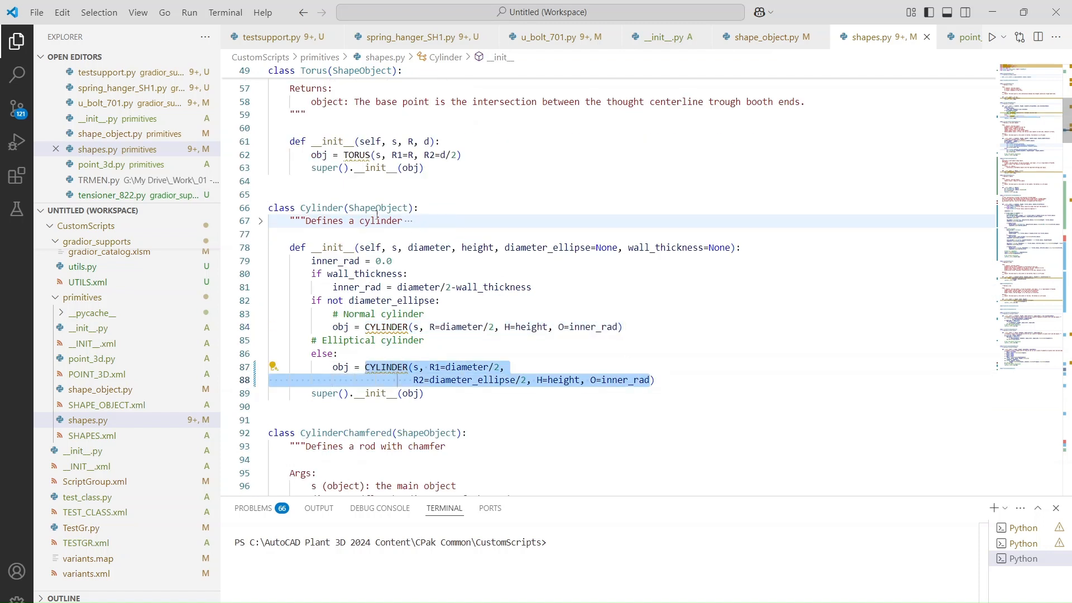
pyautogui.click(360, 207)
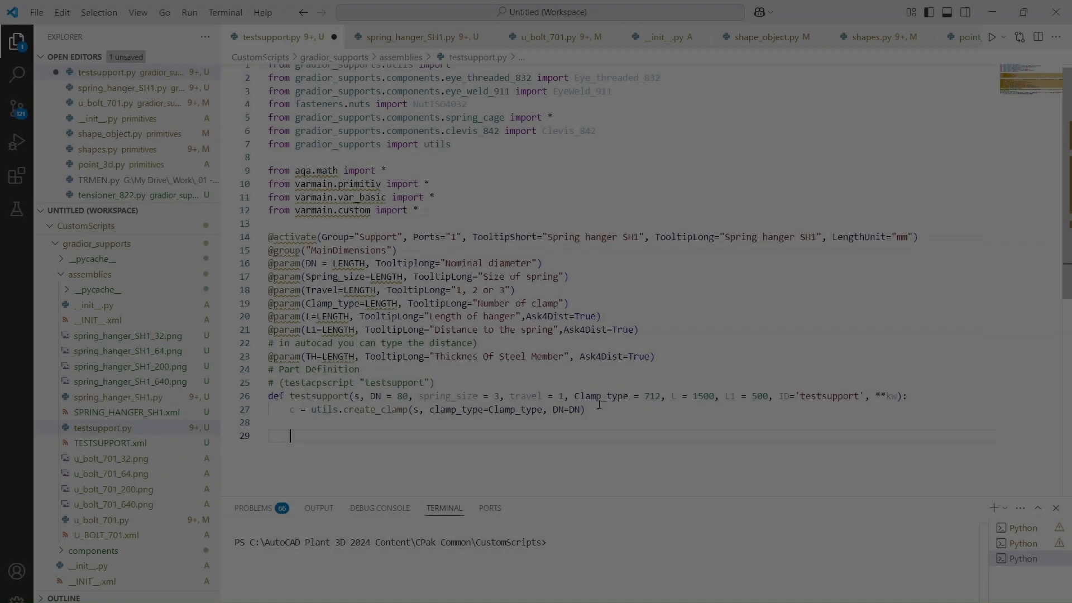
# Start an o1 = Cylinder( call below the clamp line in testsupport.py and read the class's argument and return descriptions.
pyautogui.write('o1 = ')
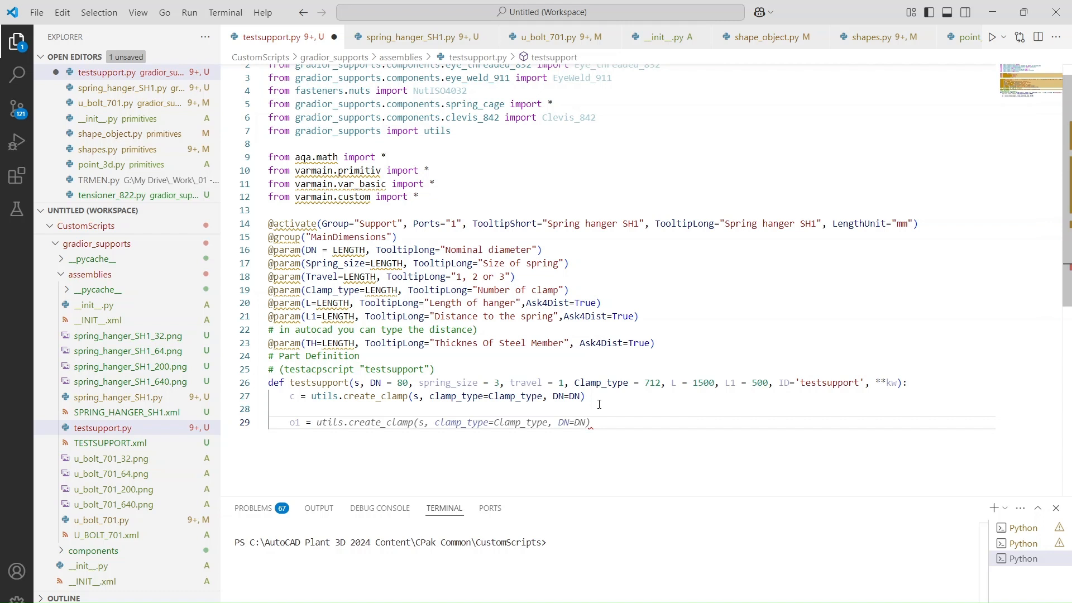
pyautogui.write('Cyl')
pyautogui.press('Tab')
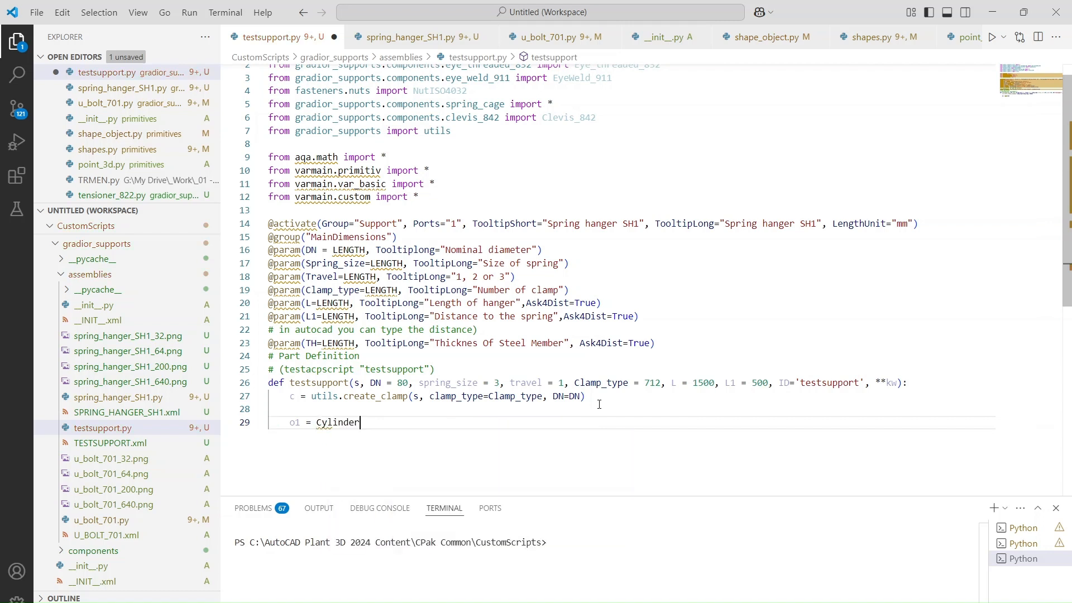
pyautogui.write('(')
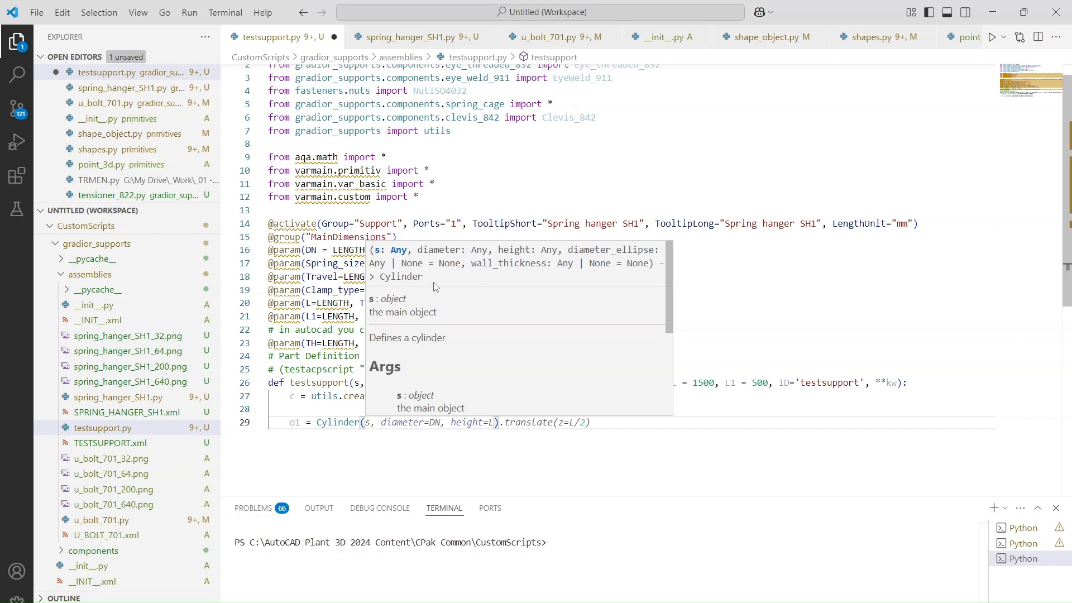
pyautogui.scroll(-3, 428, 324)
pyautogui.scroll(-2, 410, 333)
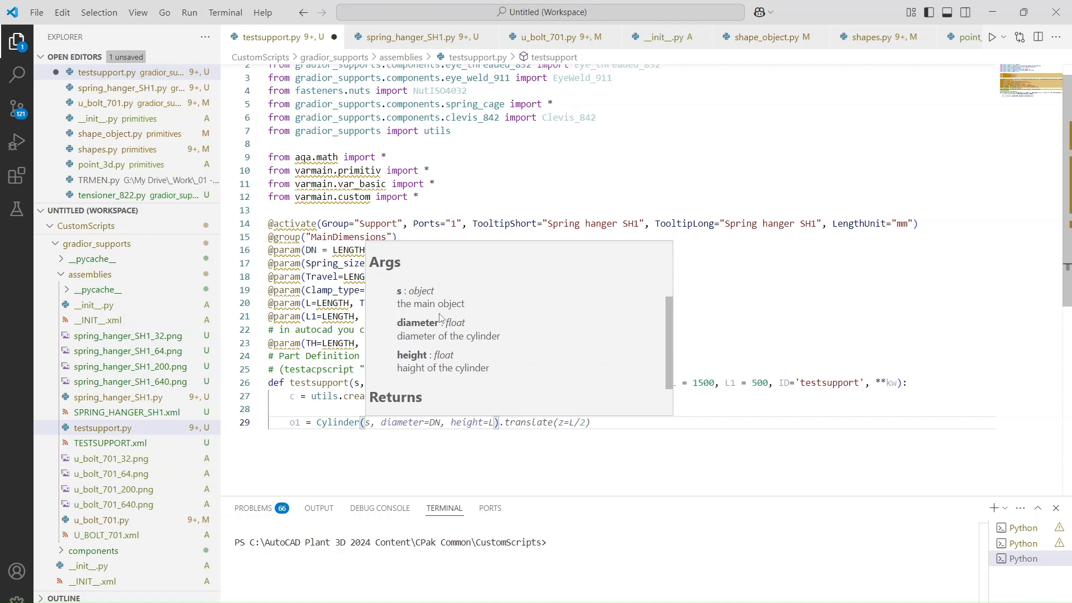
pyautogui.scroll(-2, 440, 317)
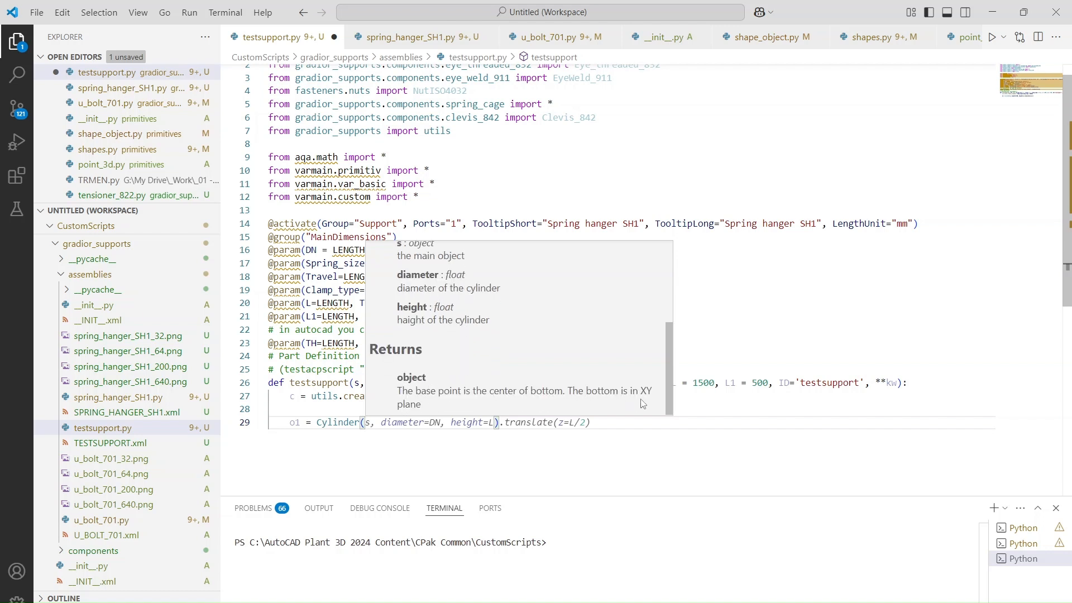
# Complete the o1 Cylinder call with the arguments s, diameter=20 and height=50.
pyautogui.moveTo(553, 602)
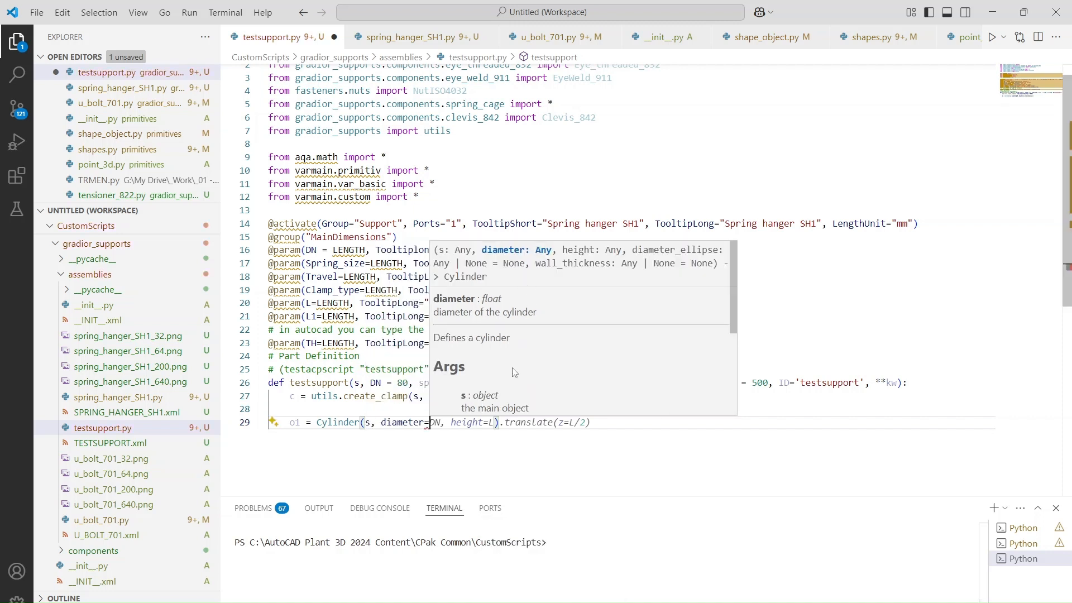
pyautogui.write('20, ')
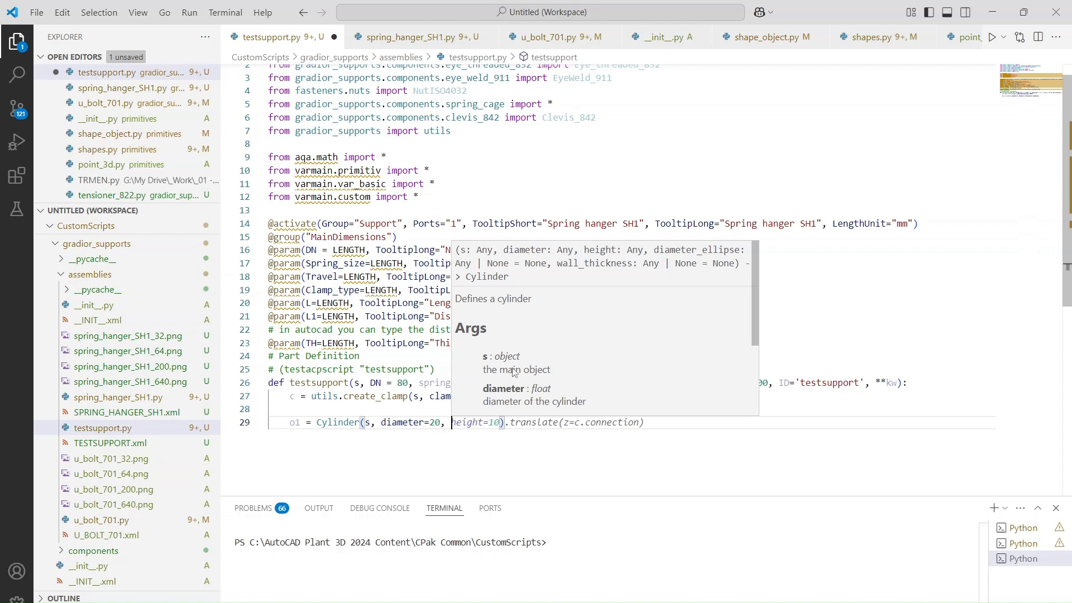
pyautogui.write('height=')
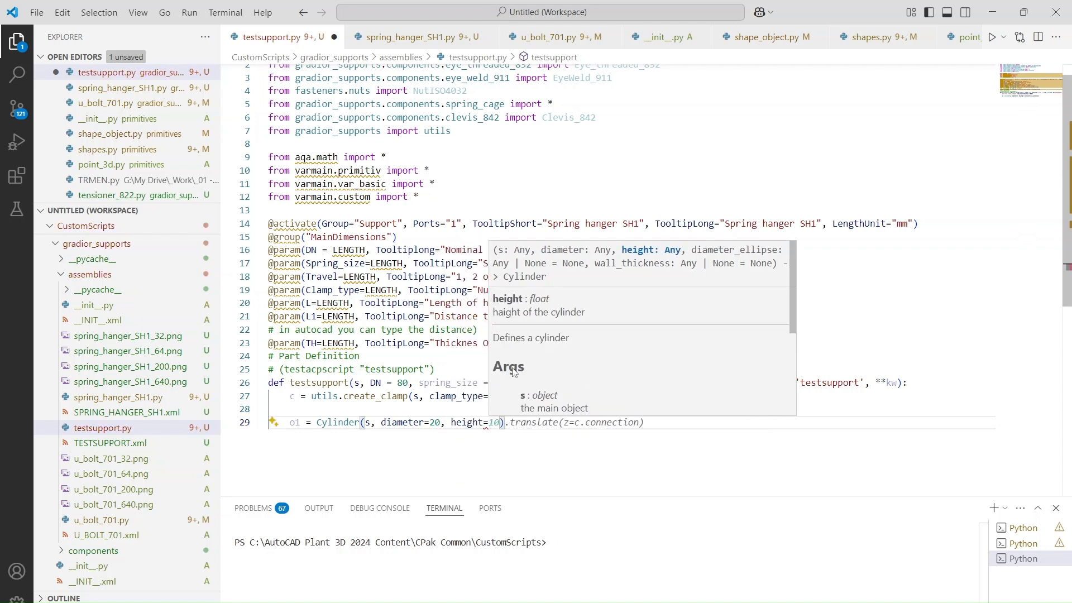
pyautogui.write('50)')
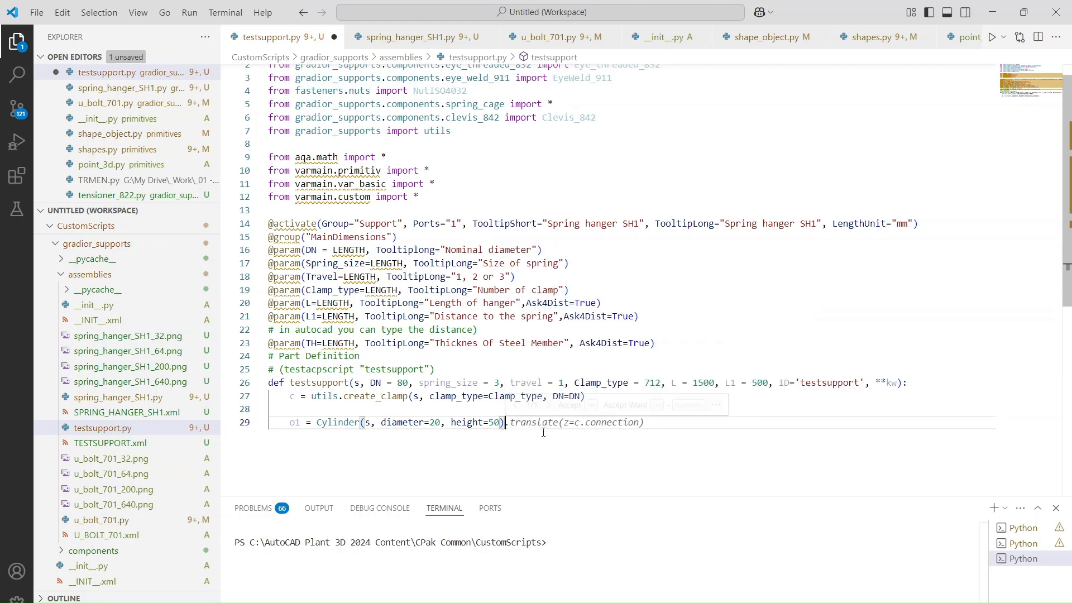
# Append .translate(1,1,1) to the o1 cylinder and dismiss the parameter hint.
pyautogui.write('.translate')
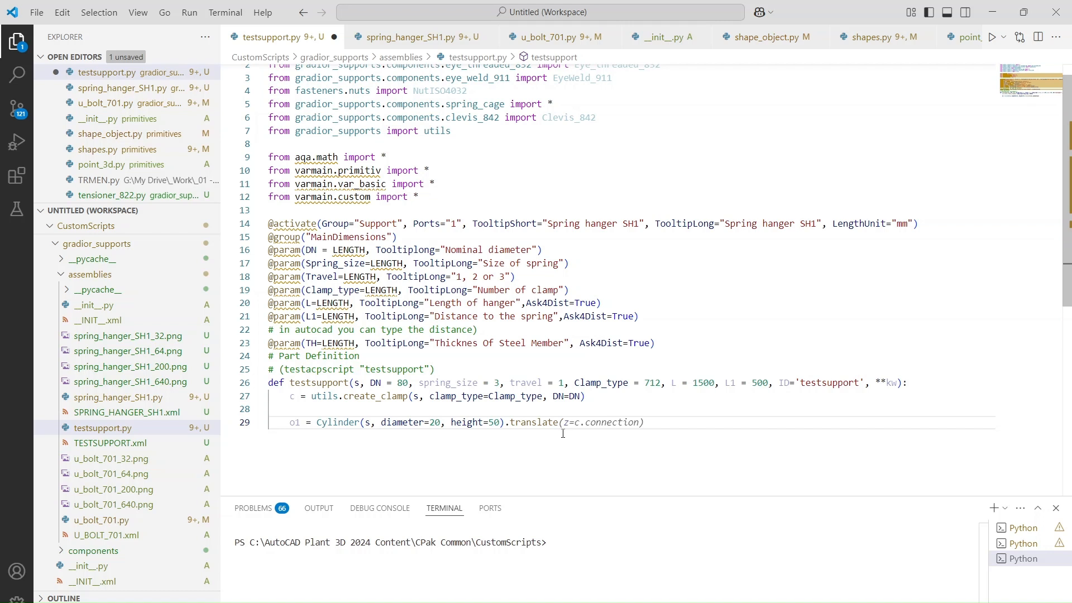
pyautogui.write('(')
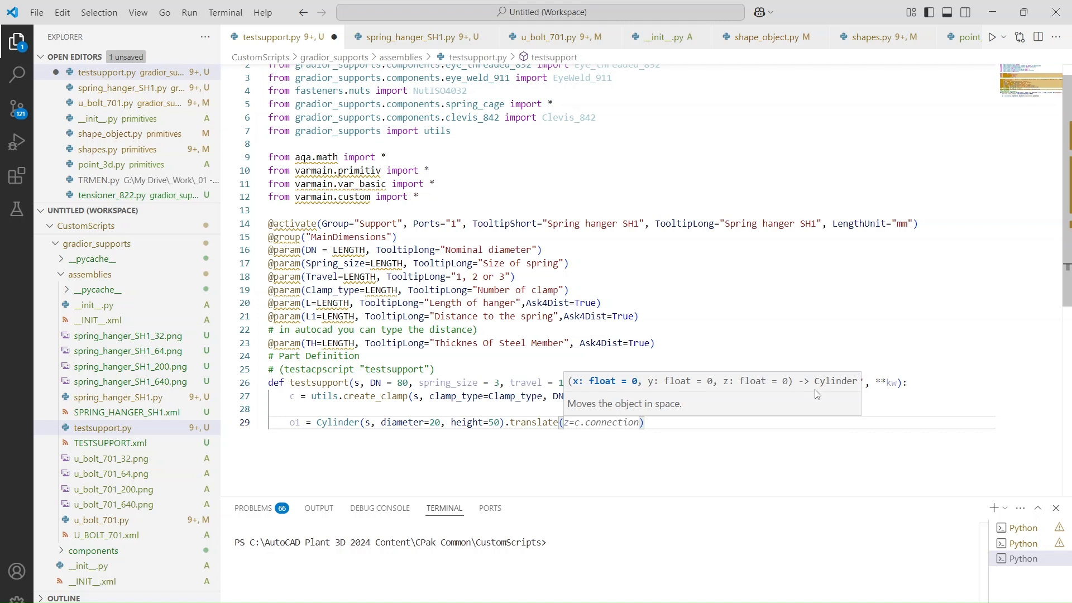
pyautogui.write('1,1,1')
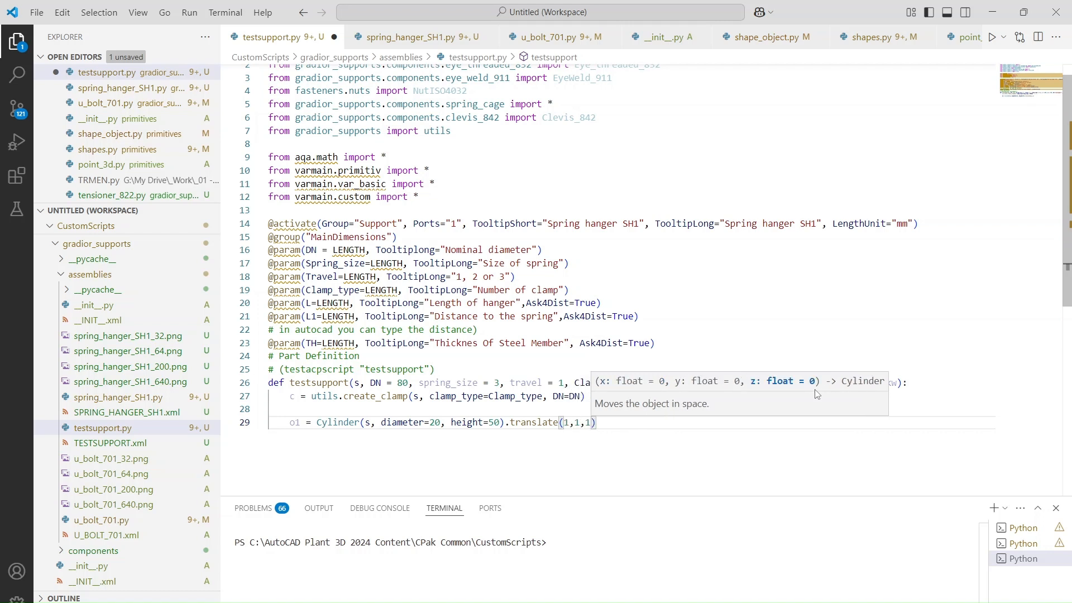
pyautogui.press('Escape')
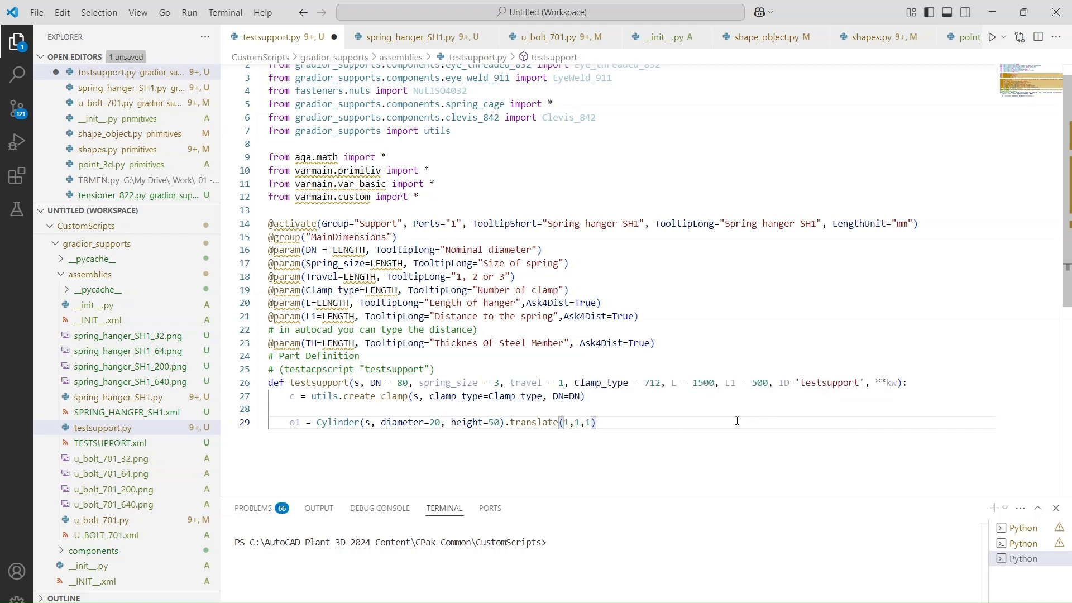
# Switch to the 333.dwg drawing in AutoCAD Plant 3D and view the pipe runs with their spring hangers.
pyautogui.click(738, 602)
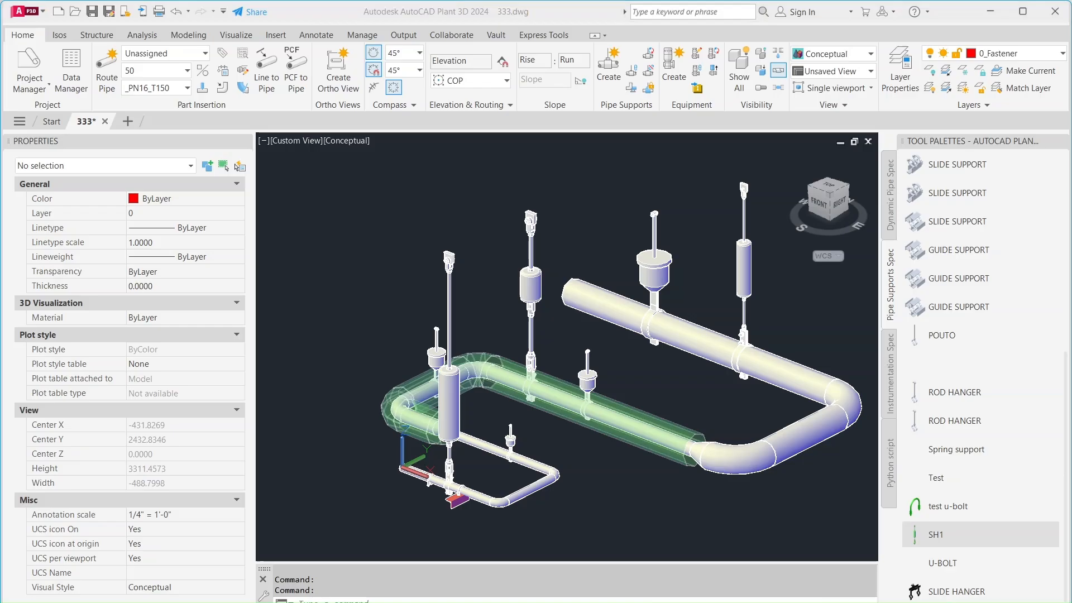
pyautogui.moveTo(457, 461); pyautogui.dragTo(473, 435, button='middle')
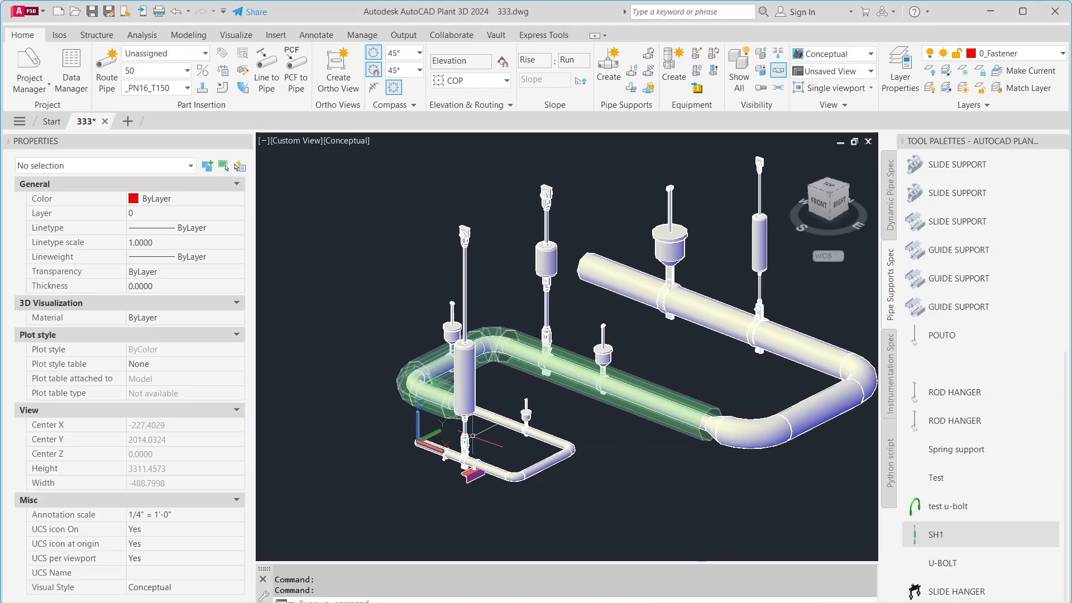
pyautogui.scroll(3, 473, 436)
pyautogui.scroll(-5, 568, 438)
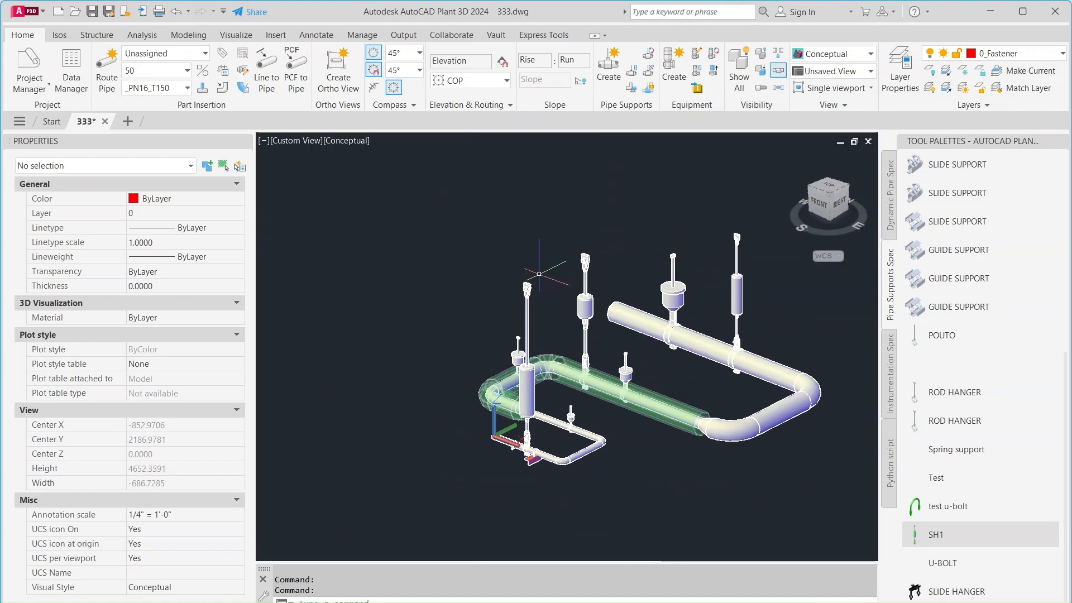
pyautogui.moveTo(616, 356); pyautogui.dragTo(571, 353, button='middle')
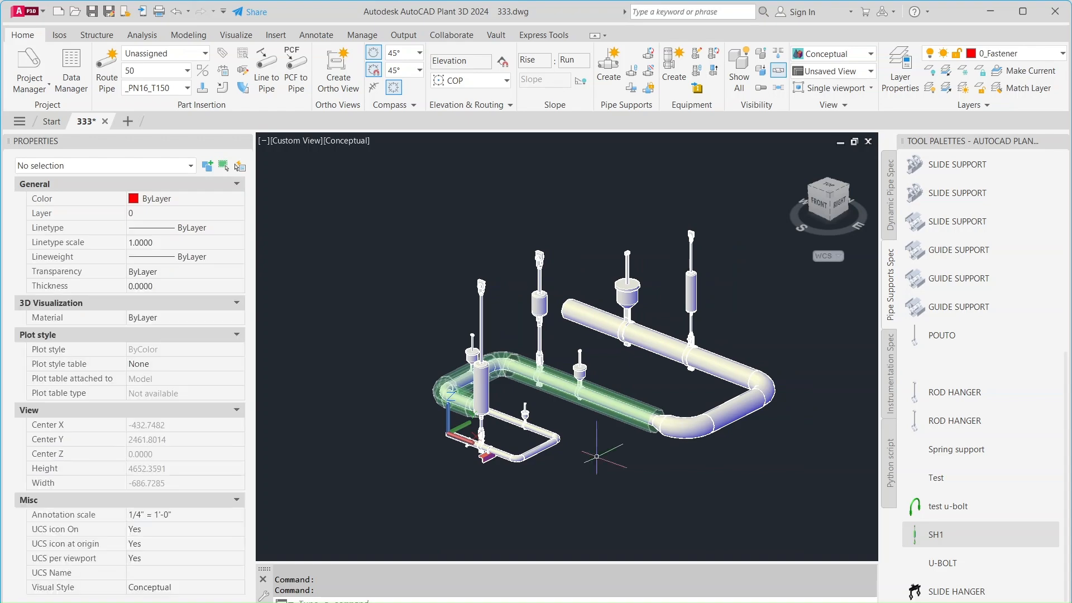